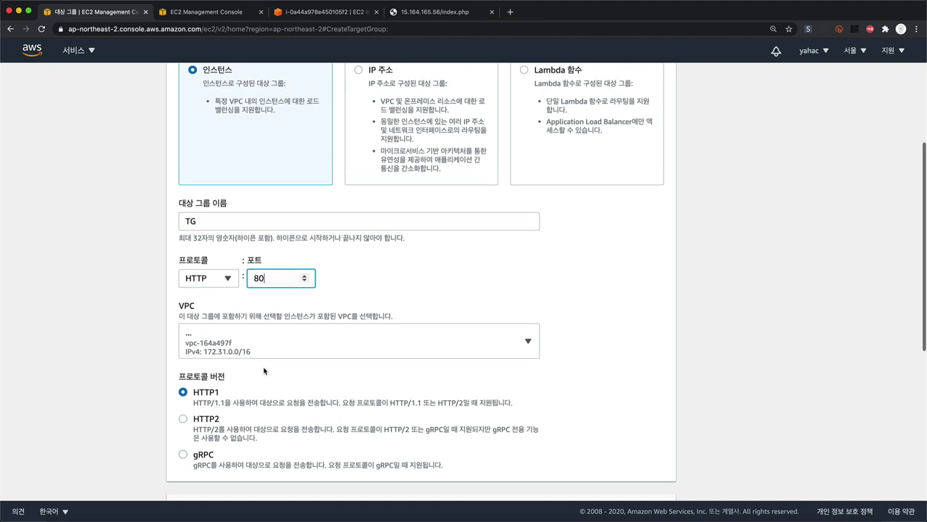
# Step: Choose HTTP1 as the target group's protocol version
pyautogui.scroll(-5, 246, 275)
pyautogui.click(183, 190)
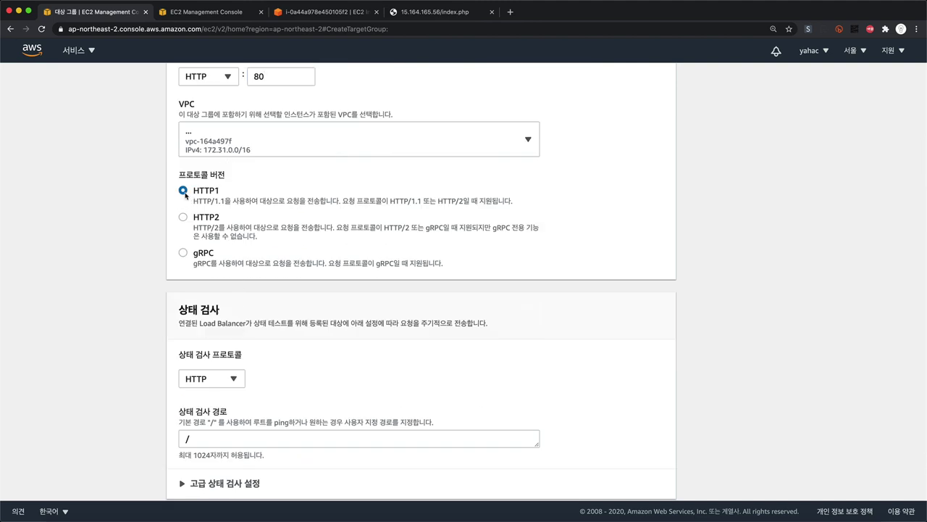
pyautogui.scroll(-3, 243, 253)
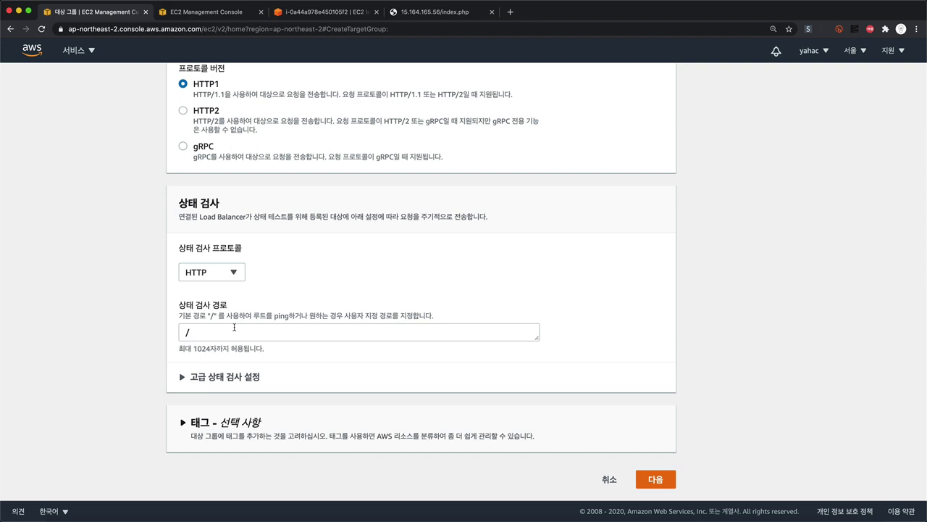
pyautogui.click(234, 328)
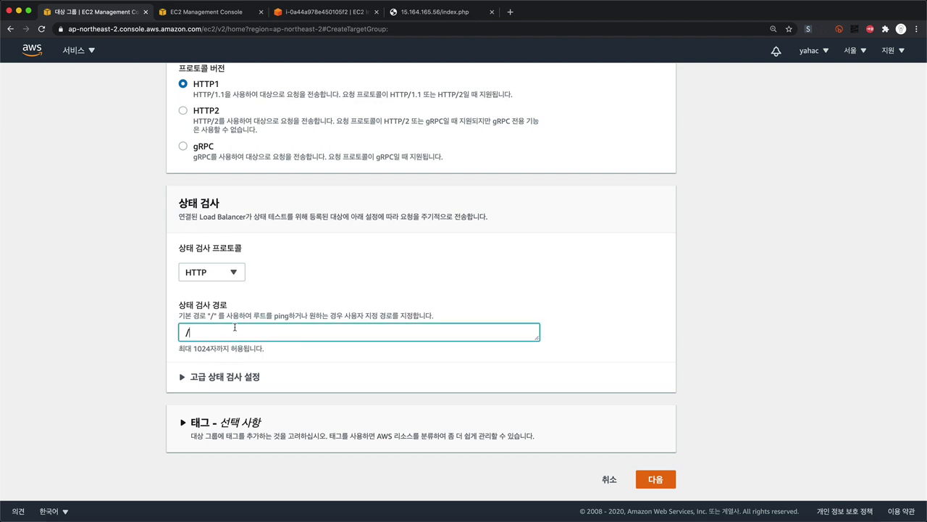
pyautogui.write('health.txt')
pyautogui.press('BackSpace')
pyautogui.press('BackSpace')
pyautogui.press('BackSpace')
pyautogui.press('BackSpace')
pyautogui.press('BackSpace')
pyautogui.press('BackSpace')
pyautogui.press('BackSpace')
pyautogui.press('BackSpace')
pyautogui.press('BackSpace')
pyautogui.press('BackSpace')
# Step: Include the running instance as a pending target on port 80 and create the target group
pyautogui.click(654, 480)
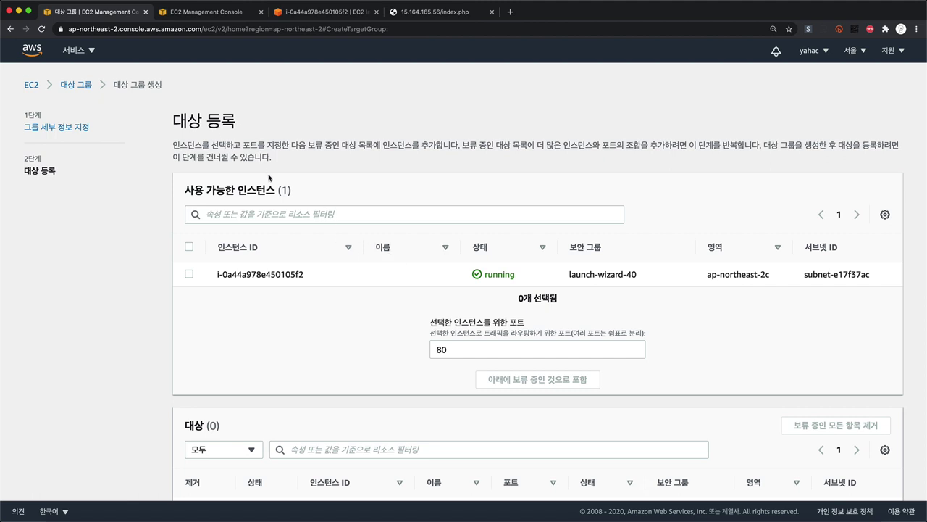
pyautogui.click(189, 273)
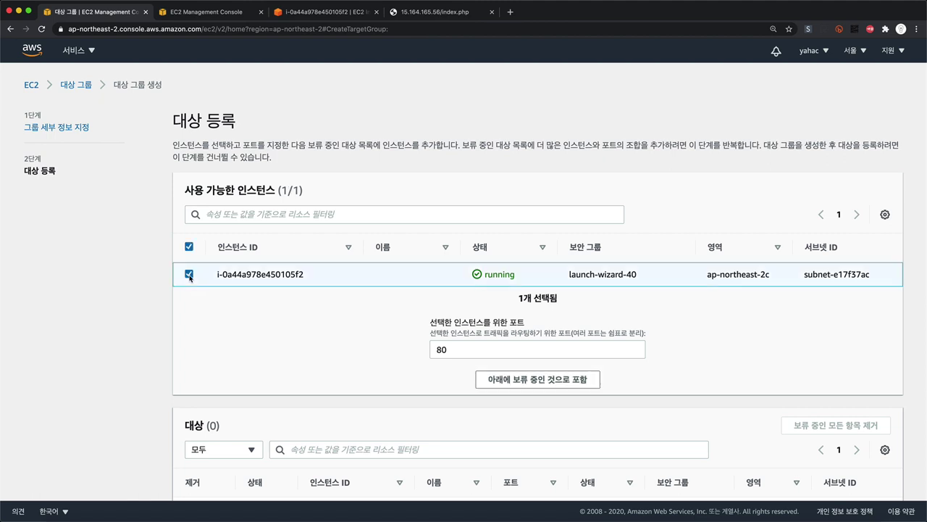
pyautogui.click(538, 379)
pyautogui.scroll(-2, 427, 317)
pyautogui.scroll(2, 427, 317)
pyautogui.scroll(-2, 369, 270)
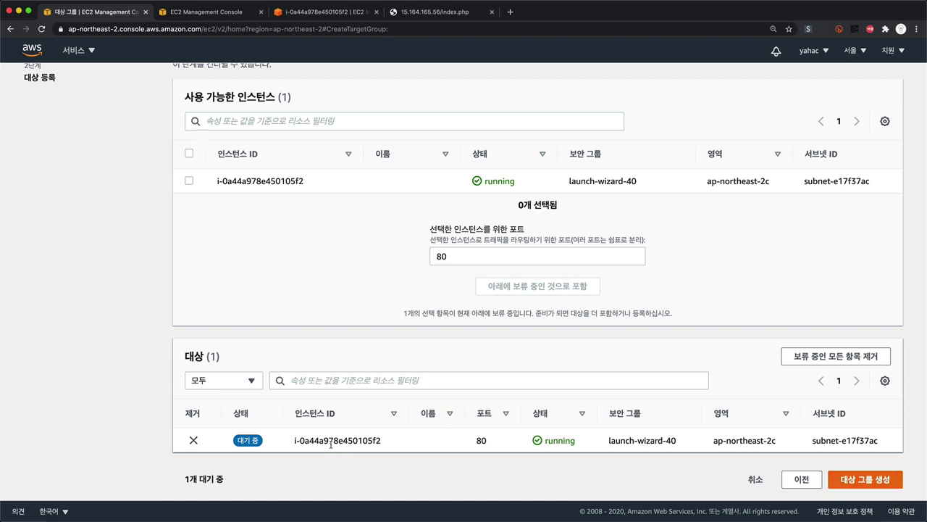
pyautogui.click(857, 485)
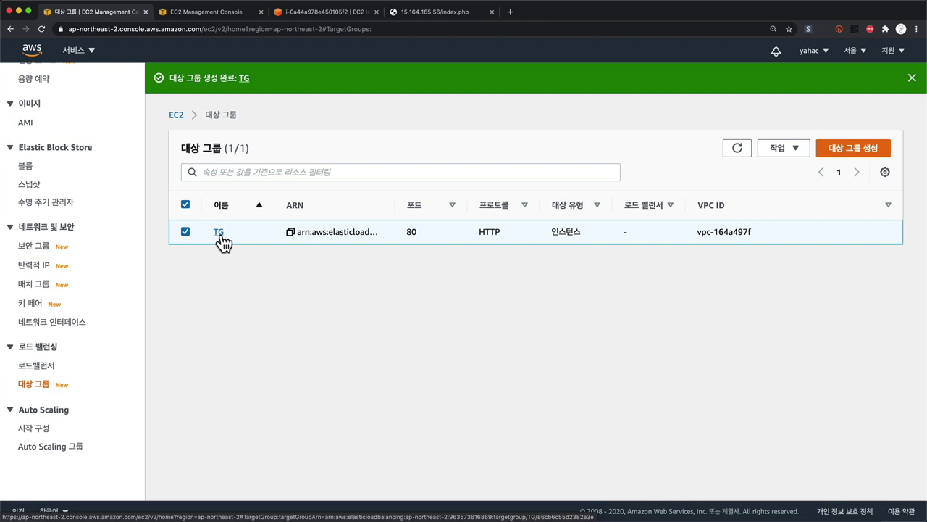
# Step: Start creating an Application Load Balancer and name it ELB
pyautogui.click(49, 368)
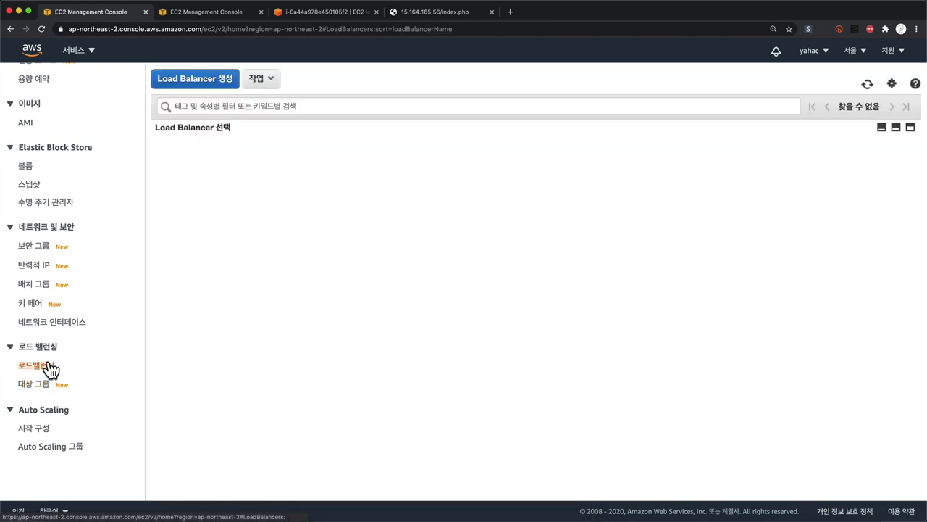
pyautogui.click(203, 81)
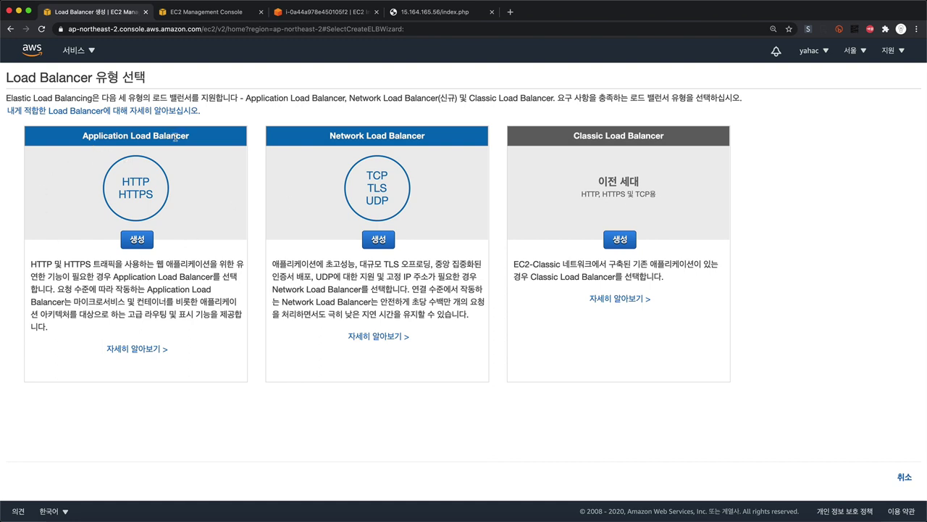
pyautogui.click(137, 240)
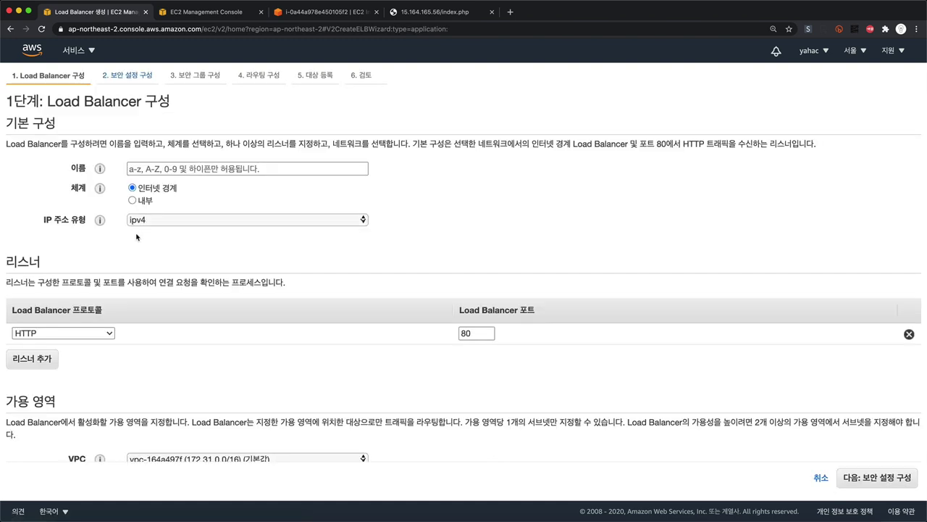
pyautogui.click(215, 168)
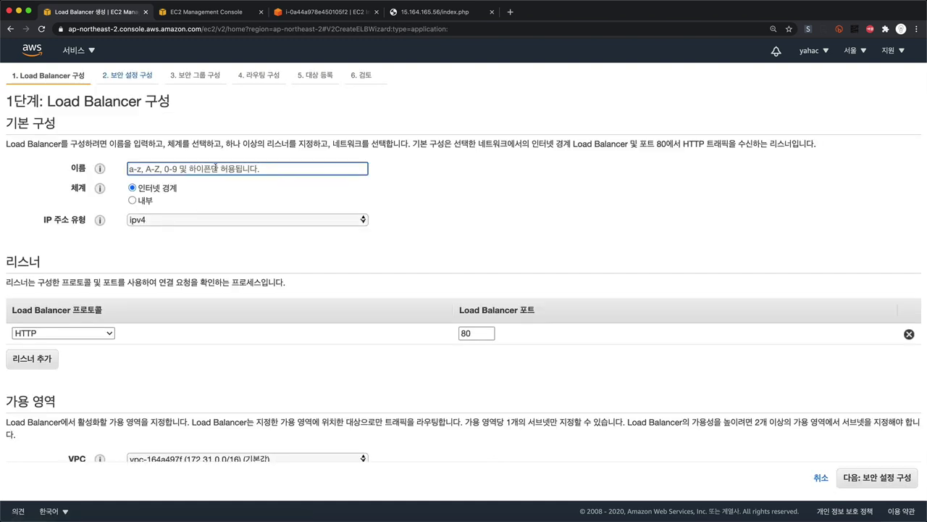
pyautogui.write('ELB')
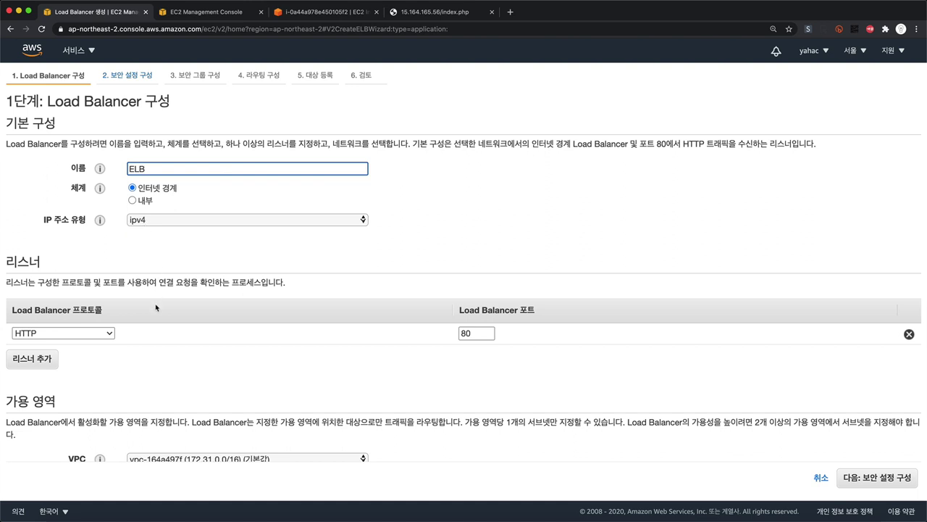
# Step: Set the HTTP listener's load balancer port to 81
pyautogui.scroll(-1, 155, 308)
pyautogui.click(482, 330)
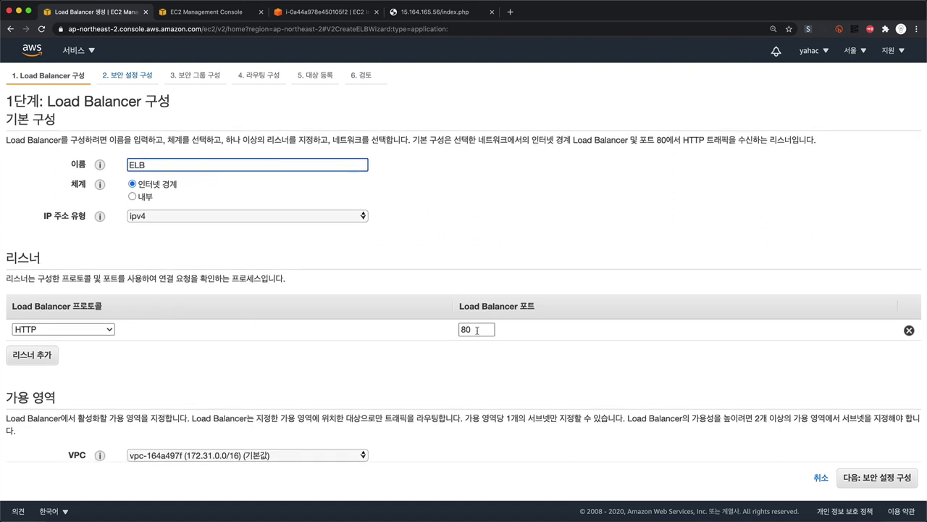
pyautogui.press('BackSpace')
pyautogui.write('1')
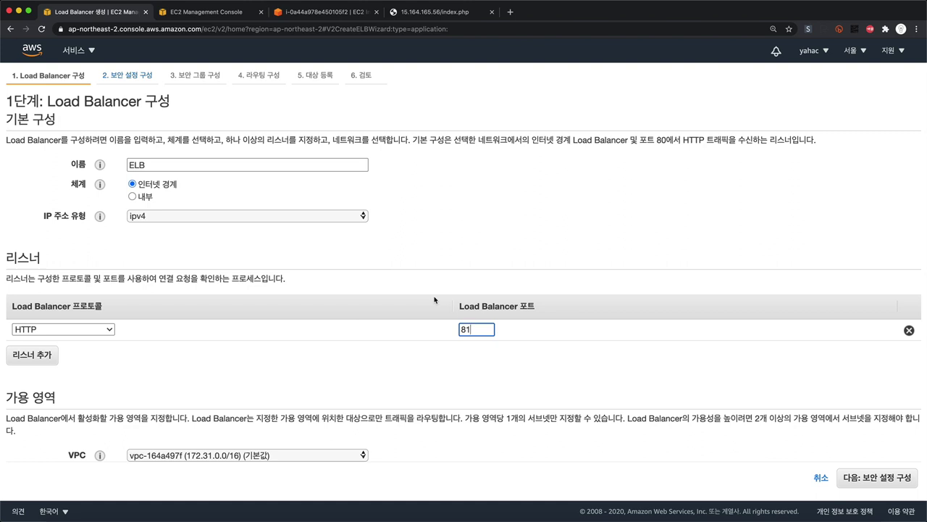
pyautogui.click(45, 355)
pyautogui.click(69, 354)
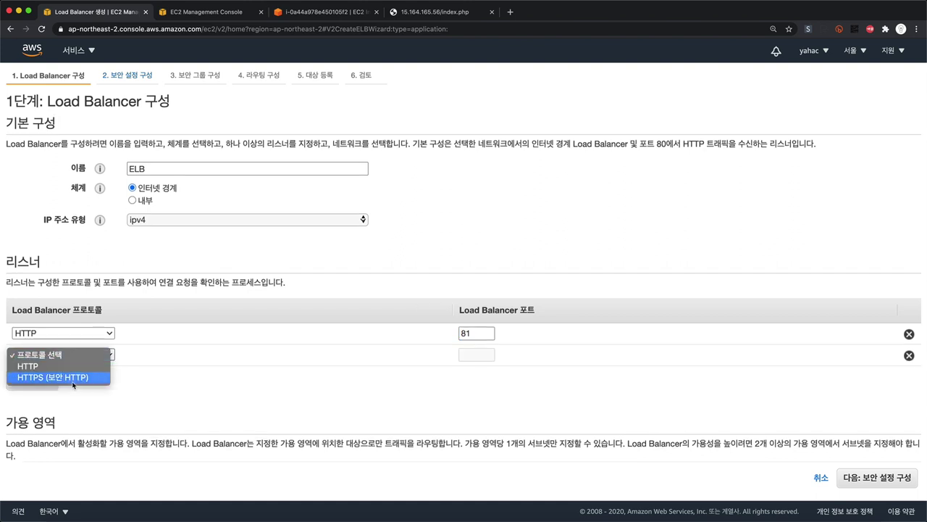
pyautogui.click(73, 380)
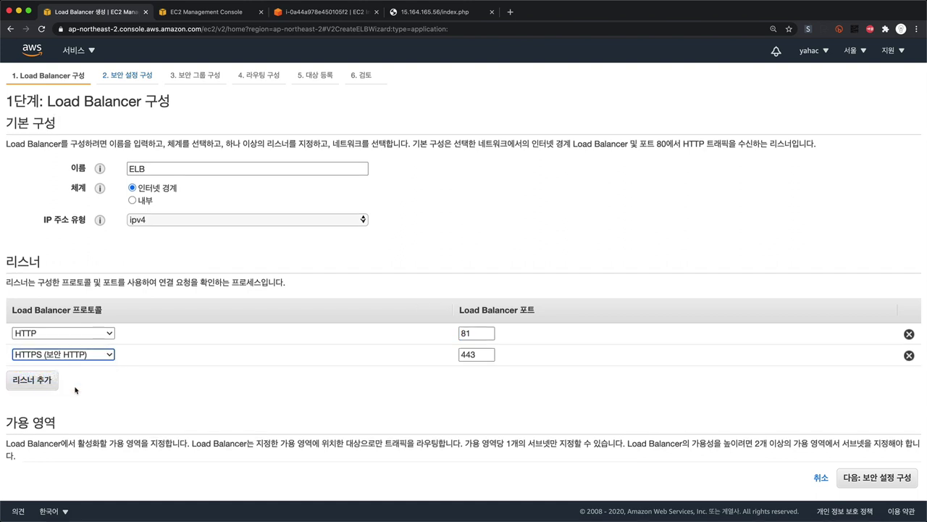
pyautogui.click(909, 356)
# Step: Enable availability zones ap-northeast-2a, 2b, 2c and 2d for the load balancer and continue to the security settings
pyautogui.scroll(-10, 588, 390)
pyautogui.scroll(10, 588, 390)
pyautogui.scroll(-1, 589, 389)
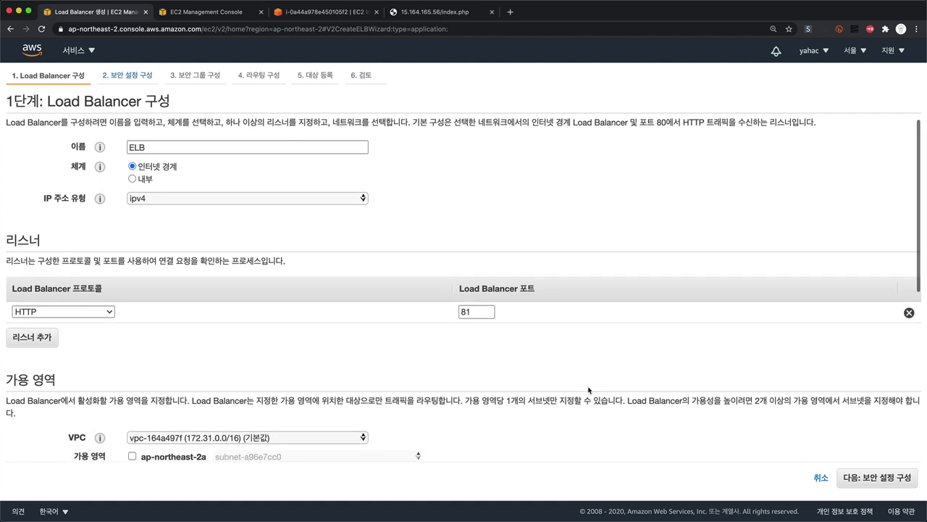
pyautogui.scroll(-3, 588, 390)
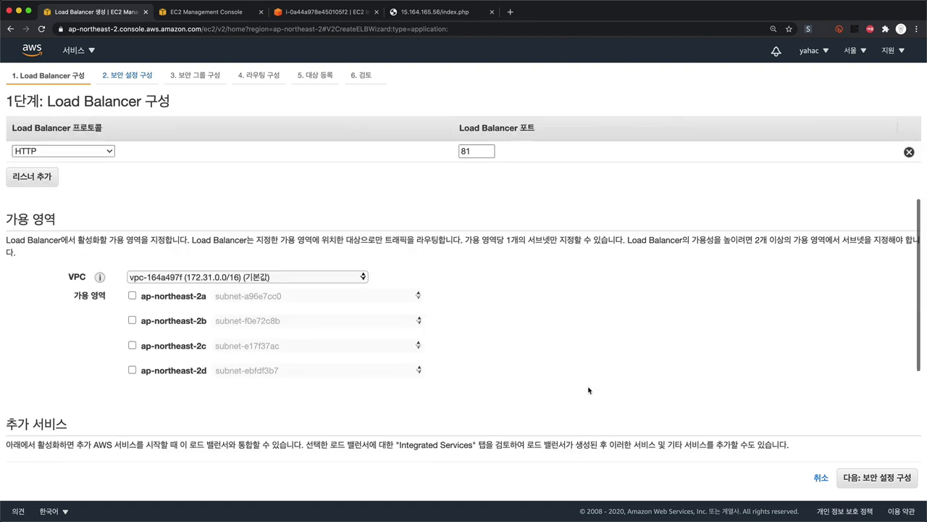
pyautogui.click(133, 295)
pyautogui.click(133, 338)
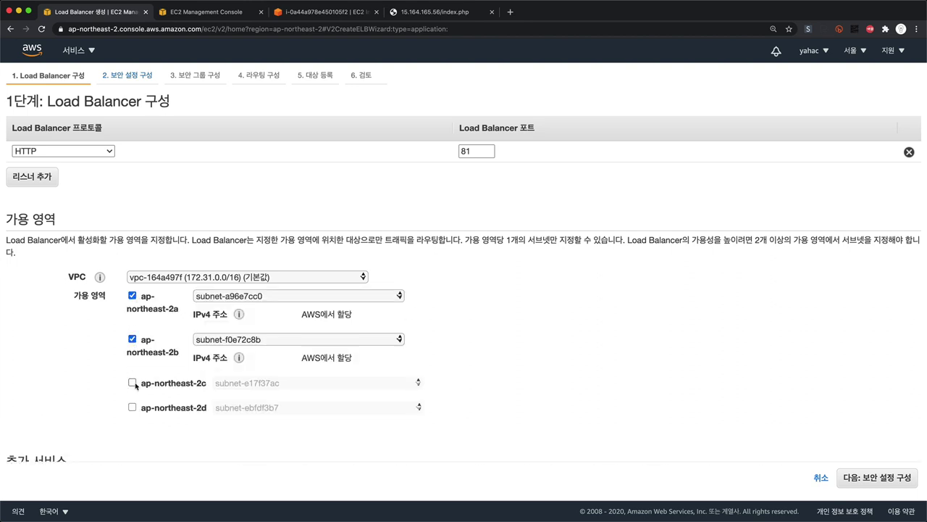
pyautogui.click(131, 382)
pyautogui.click(132, 426)
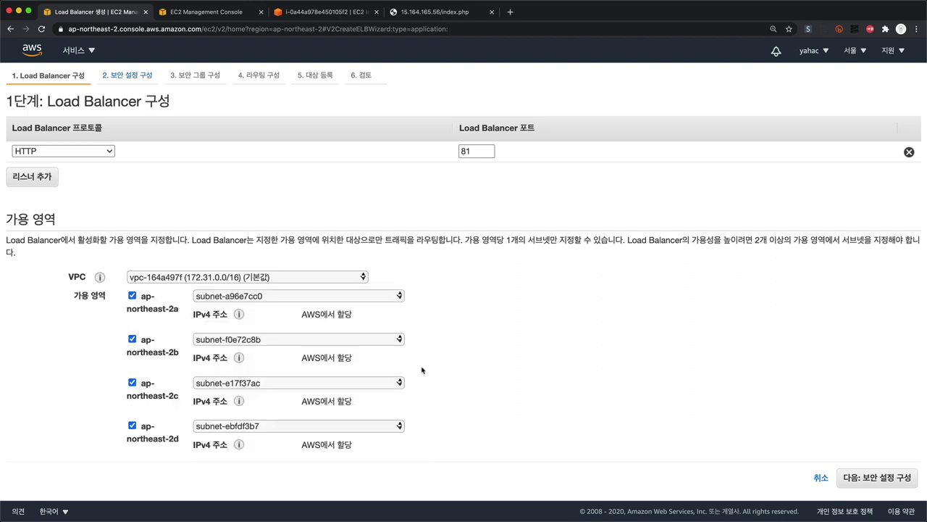
pyautogui.scroll(-2, 229, 418)
pyautogui.scroll(-6, 228, 418)
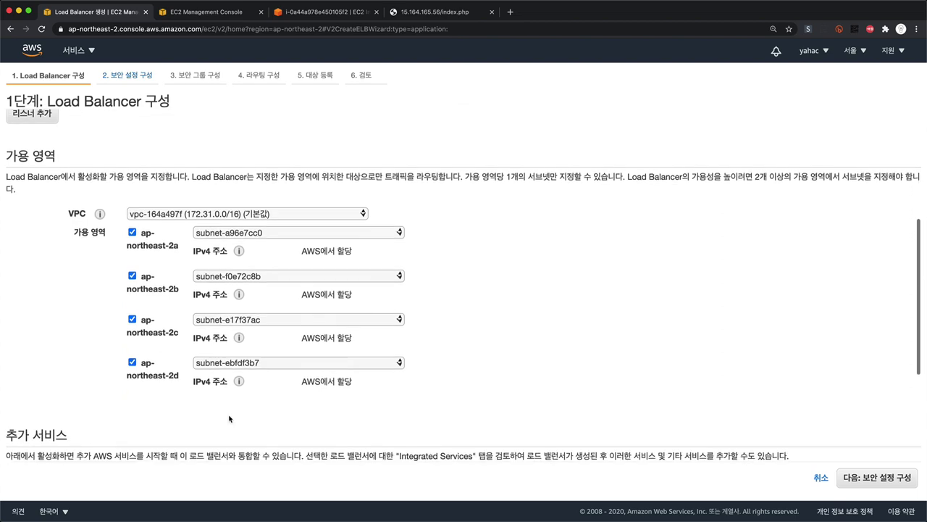
pyautogui.click(878, 478)
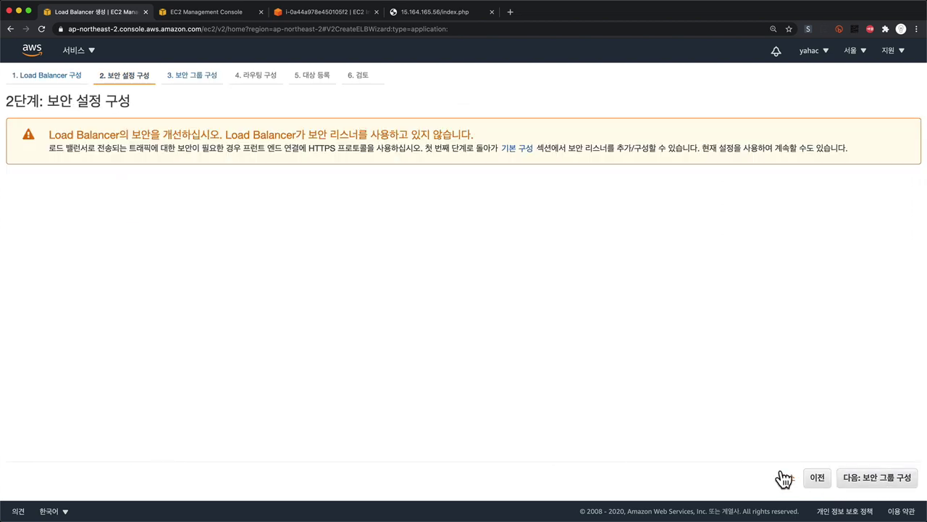
# Step: Assign a new security group to the load balancer, keeping its suggested rule, and continue to the routing configuration
pyautogui.click(877, 478)
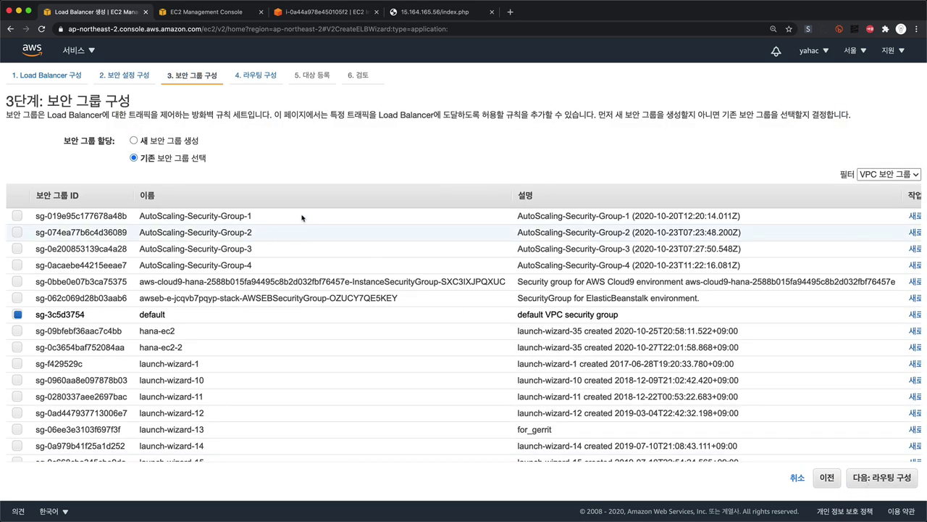
pyautogui.click(186, 143)
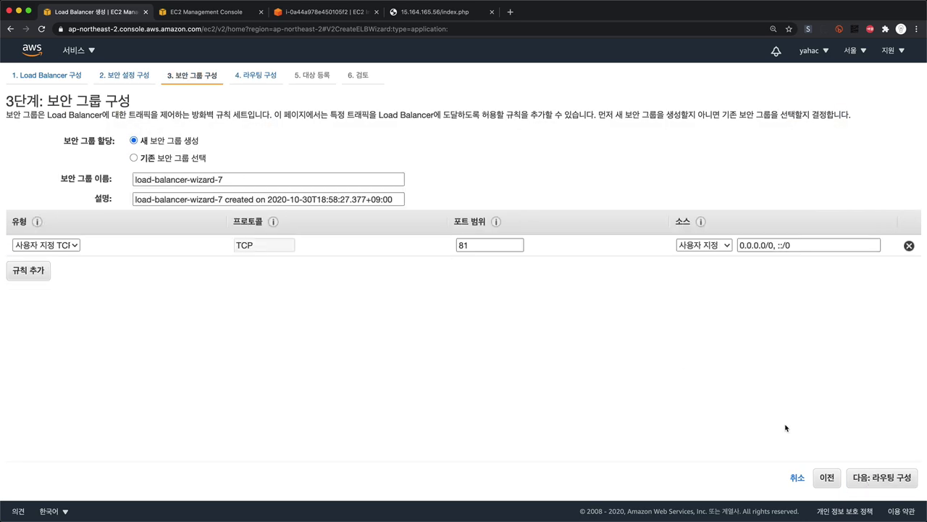
pyautogui.click(482, 244)
pyautogui.click(883, 476)
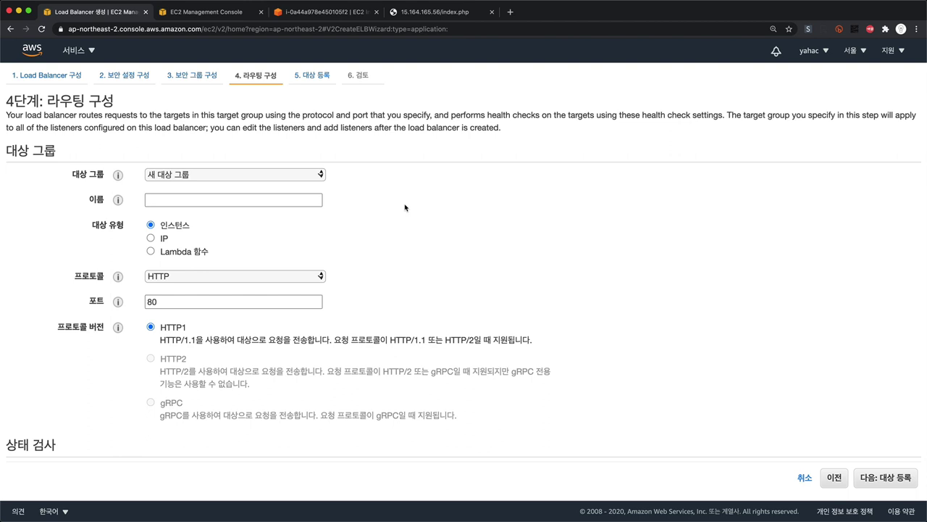
# Step: Route the load balancer to the existing target group TG and continue to the target registration
pyautogui.click(189, 177)
pyautogui.click(190, 185)
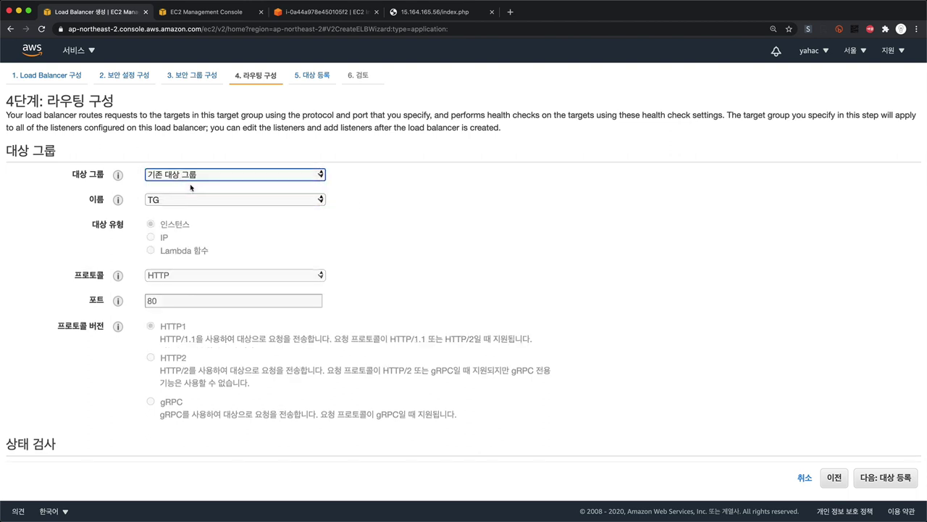
pyautogui.click(190, 199)
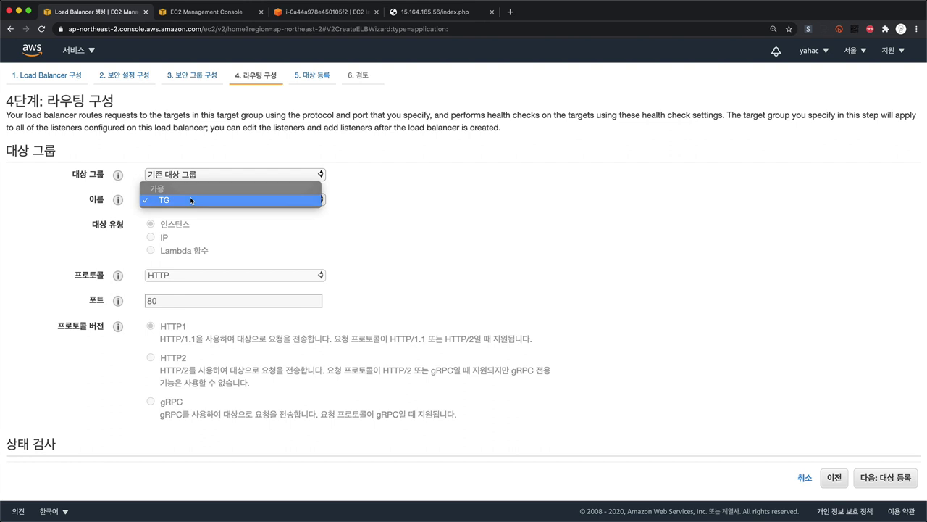
pyautogui.click(190, 201)
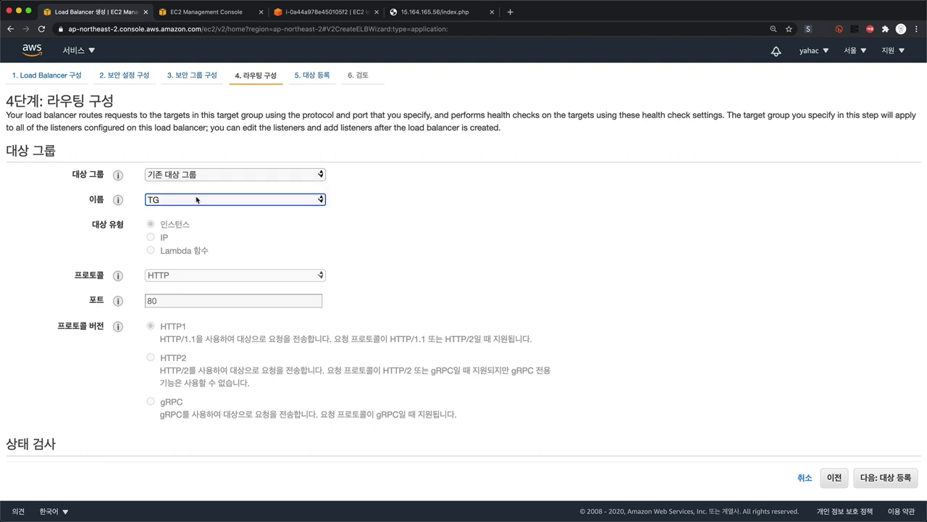
pyautogui.scroll(-2, 333, 269)
pyautogui.click(907, 484)
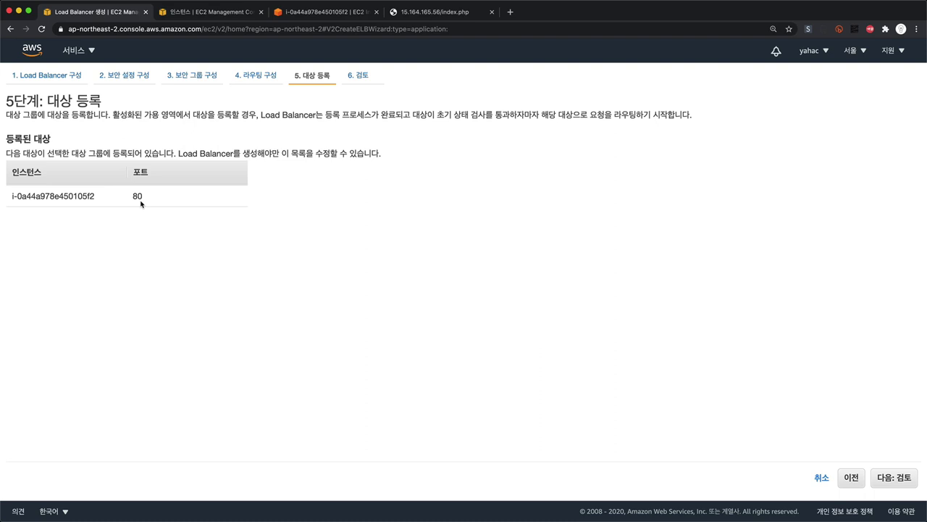
# Step: Review the load balancer's settings, create it and return to the load balancer list
pyautogui.click(904, 485)
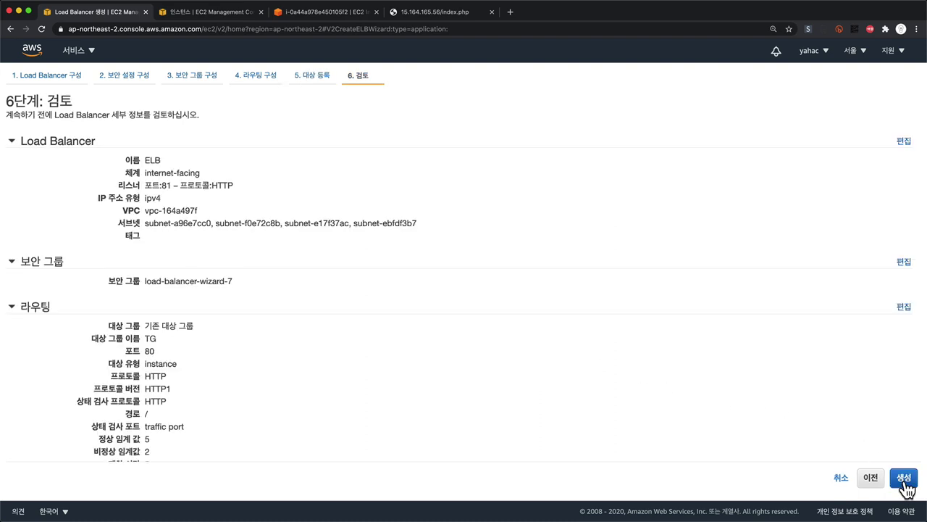
pyautogui.scroll(-3, 833, 429)
pyautogui.click(904, 479)
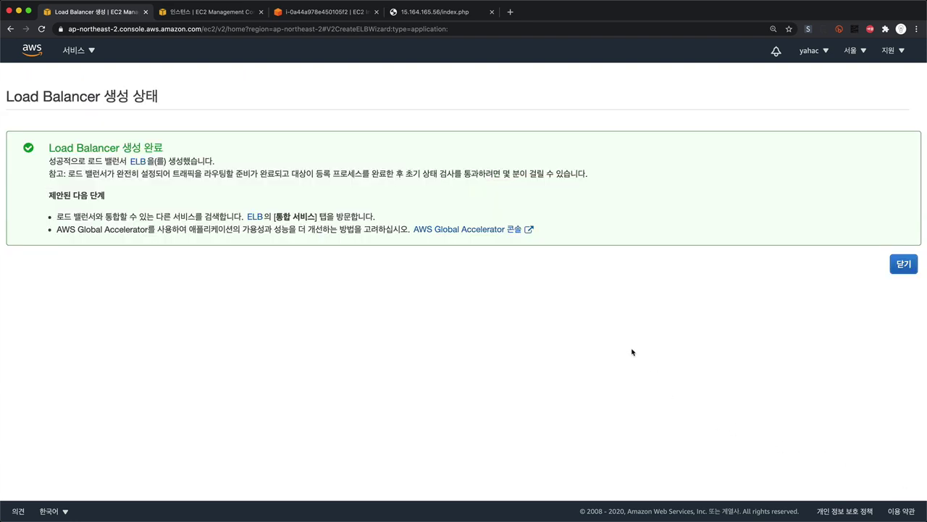
pyautogui.click(904, 268)
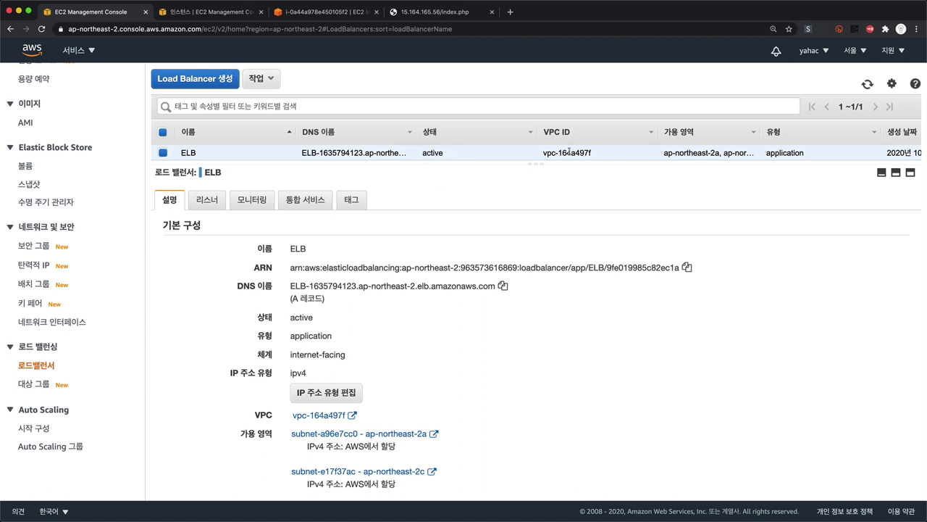
# Step: Copy the ELB load balancer's DNS name and open that address on port 81 in a new browser tab
pyautogui.rightClick(435, 153)
pyautogui.click(425, 170)
pyautogui.click(505, 288)
pyautogui.hotkey('ctrl', 't')
pyautogui.hotkey('ctrl', 'v')
pyautogui.write(':81')
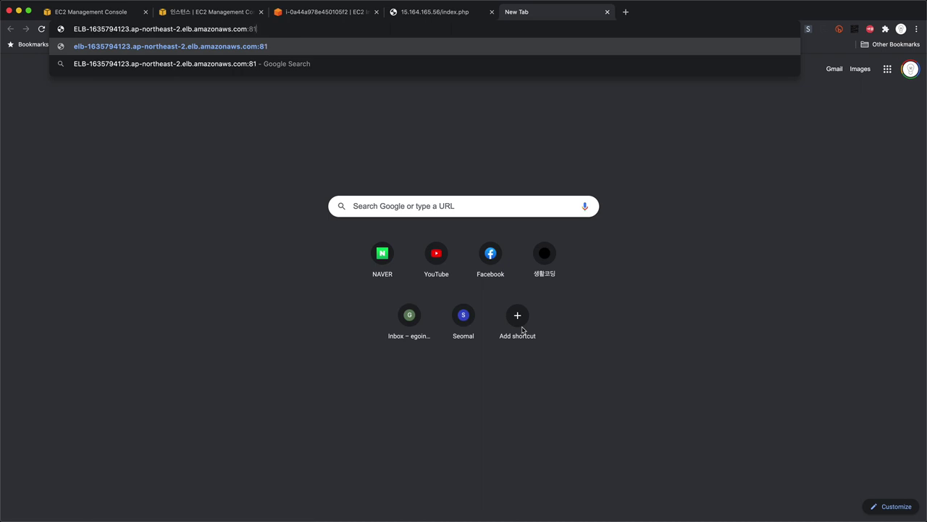
pyautogui.press('Return')
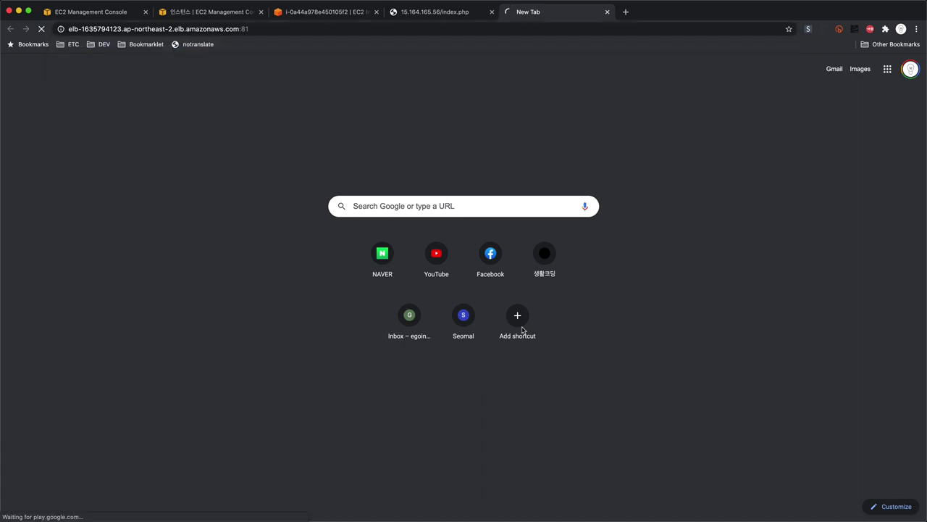
# Step: Open /index.php on the load balancer's port 81 address and enlarge the page to read the responding server's IP
pyautogui.press('super+l')
pyautogui.press('Right')
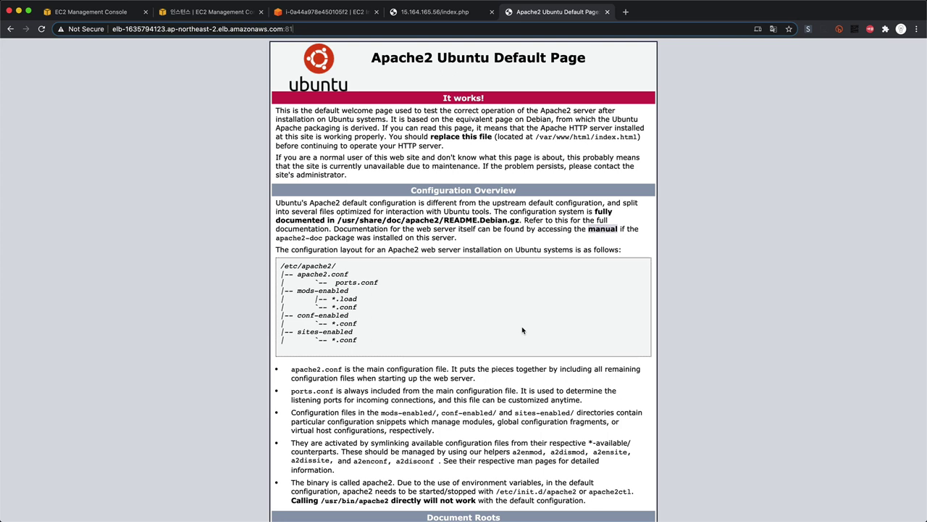
pyautogui.write('/index.php')
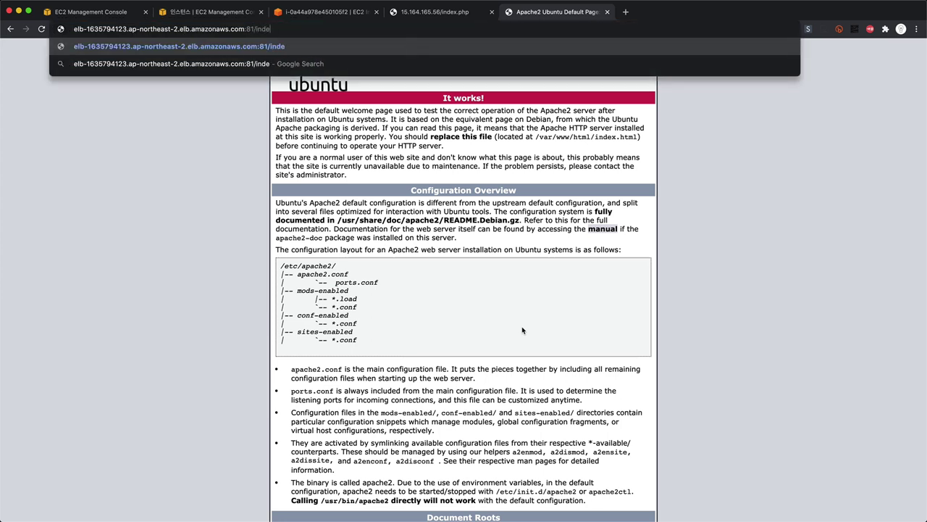
pyautogui.press('Return')
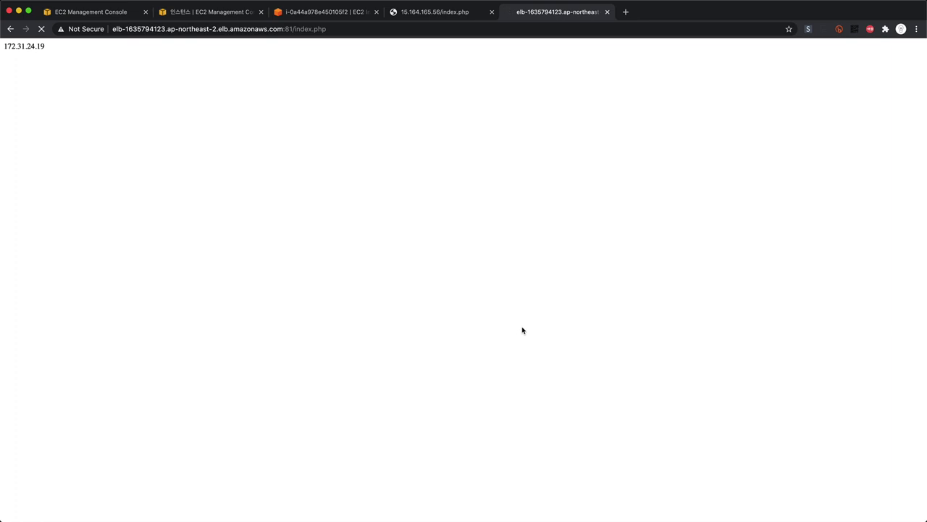
pyautogui.press('super+equal')
pyautogui.press('super+equal')
pyautogui.press('super+equal')
pyautogui.press('super+equal')
pyautogui.press('super+equal')
pyautogui.press('super+equal')
pyautogui.press('super+equal')
pyautogui.press('super+equal')
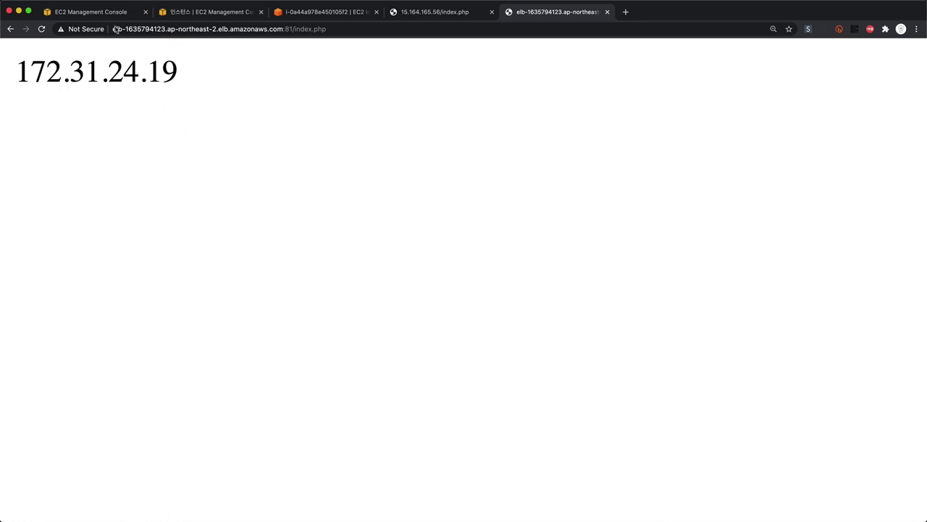
# Step: Create an image named elb-img from the running instance i-0a44a978e450105f2 in the EC2 console
pyautogui.click(110, 13)
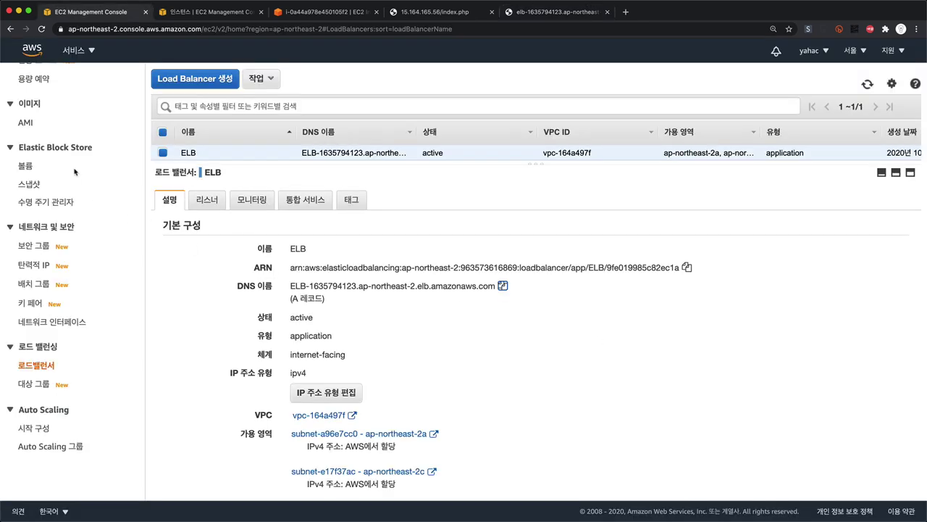
pyautogui.scroll(5, 51, 158)
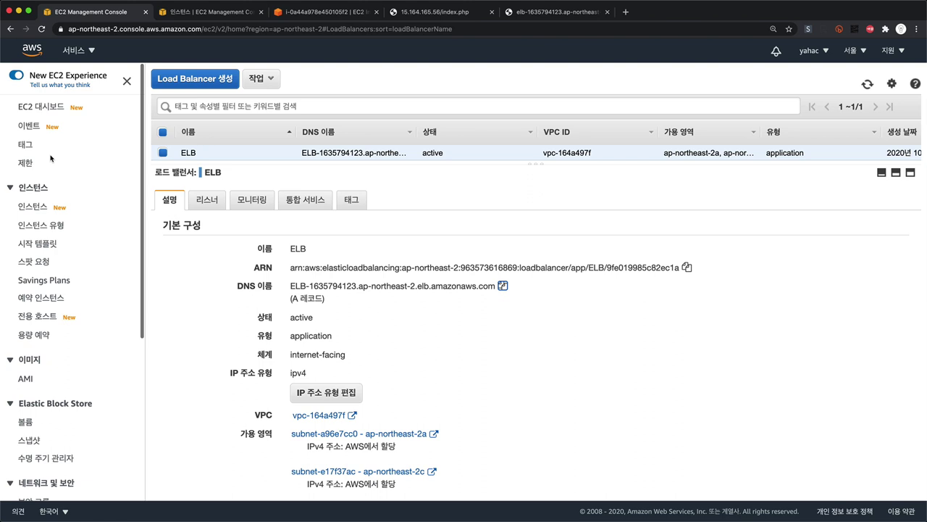
pyautogui.click(34, 208)
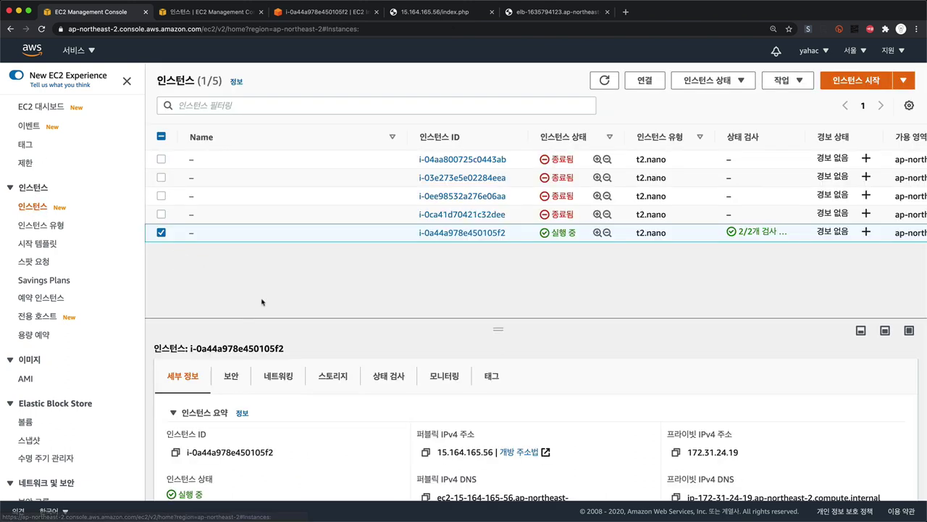
pyautogui.rightClick(314, 241)
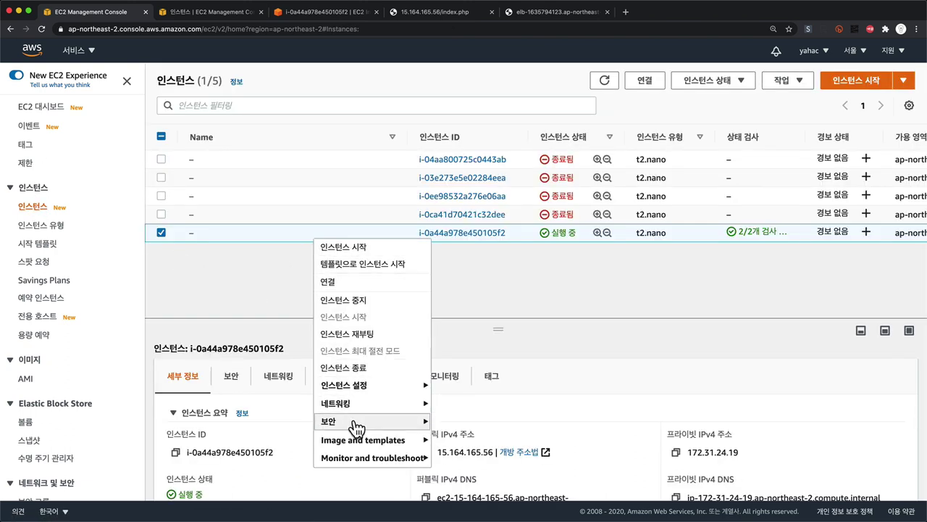
pyautogui.moveTo(403, 439)
pyautogui.click(489, 443)
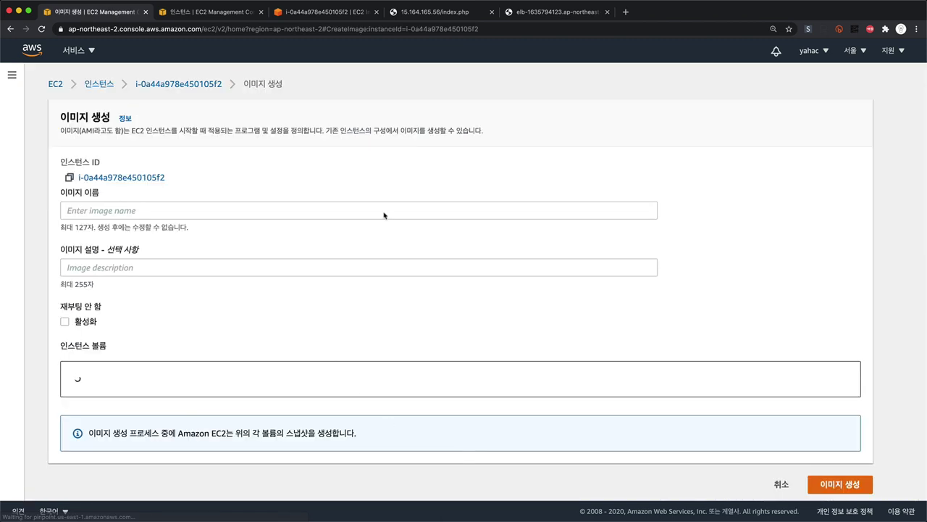
pyautogui.click(313, 216)
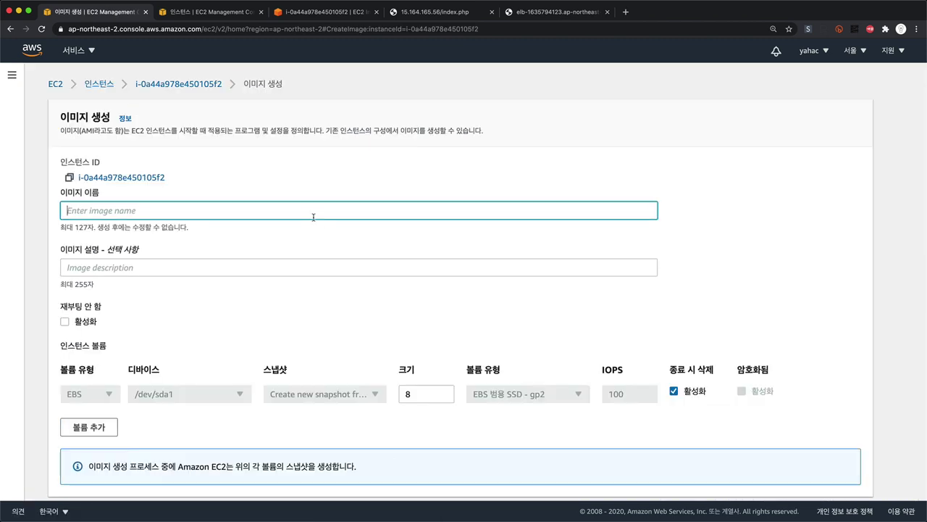
pyautogui.write('elb-img')
pyautogui.scroll(-1, 309, 215)
pyautogui.click(837, 480)
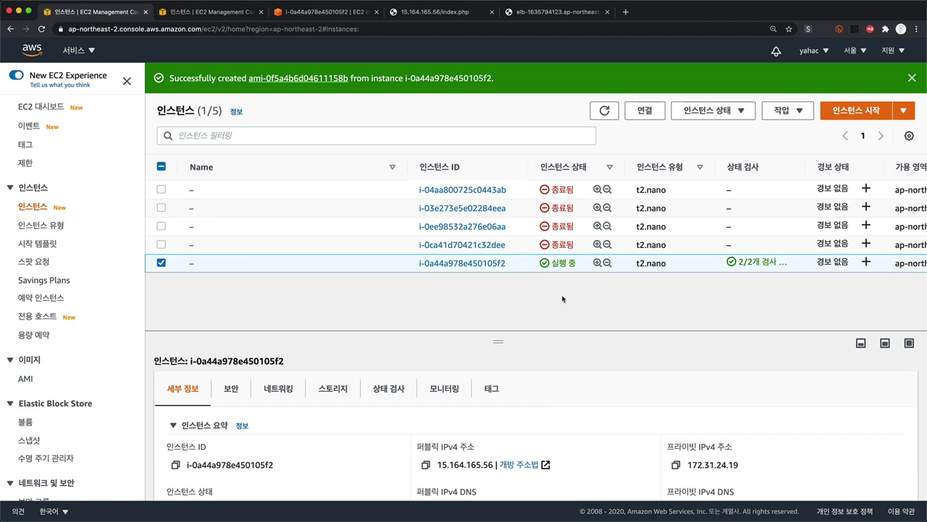
# Step: Start launching an instance from the elb-img AMI, choose the t2.nano type and continue to the instance details
pyautogui.click(26, 379)
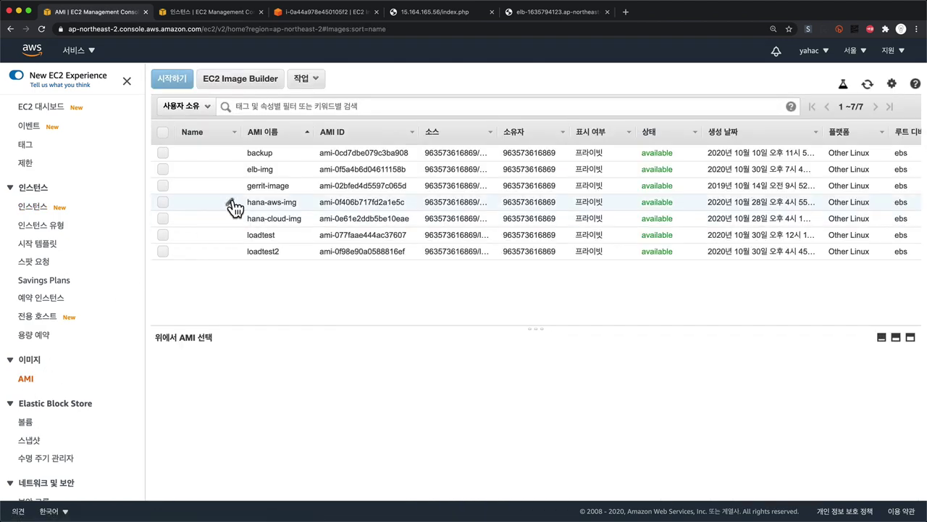
pyautogui.click(247, 171)
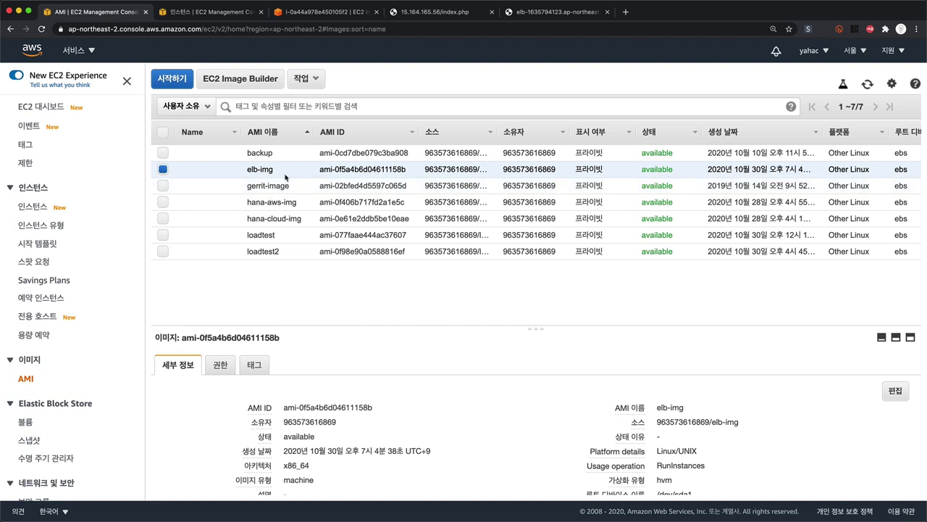
pyautogui.rightClick(679, 172)
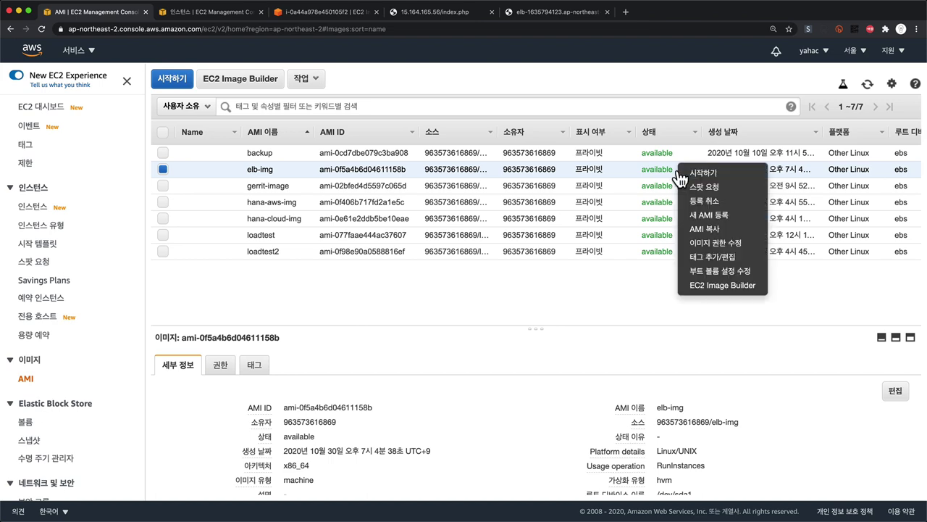
pyautogui.click(722, 174)
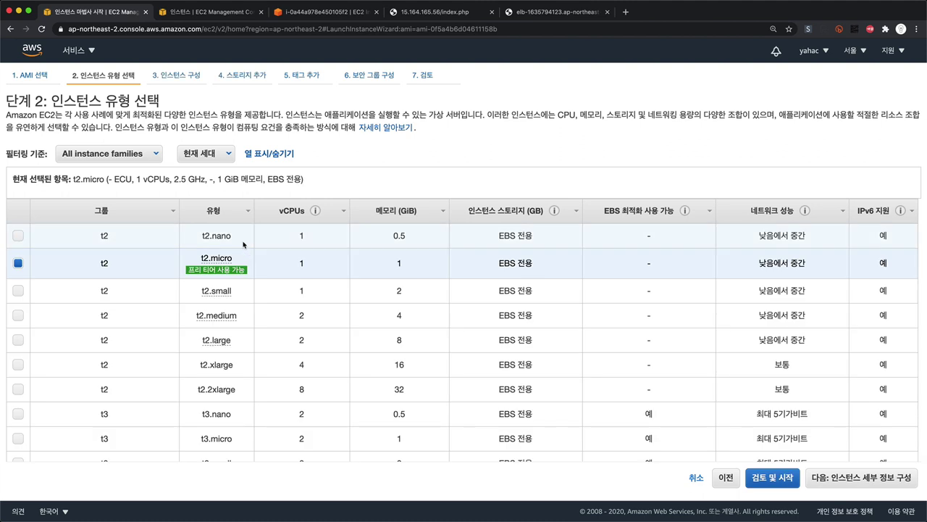
pyautogui.click(18, 236)
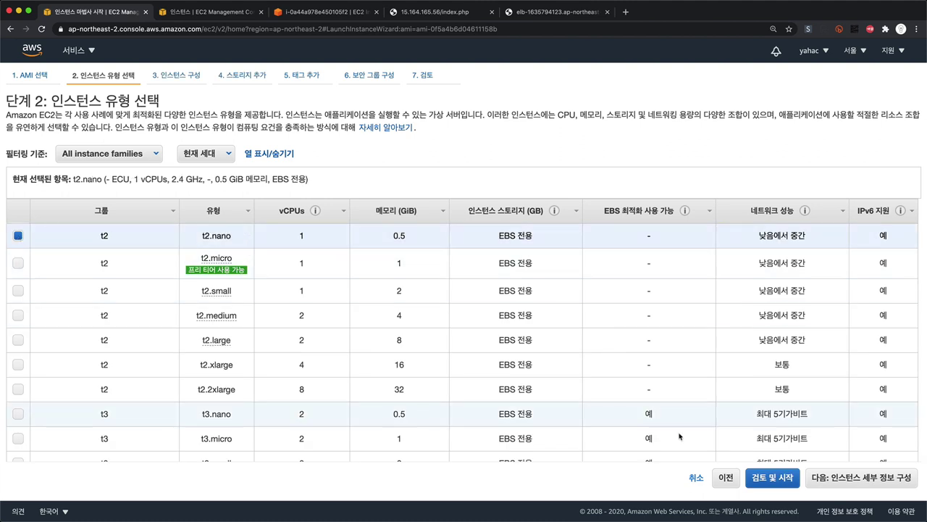
pyautogui.click(825, 489)
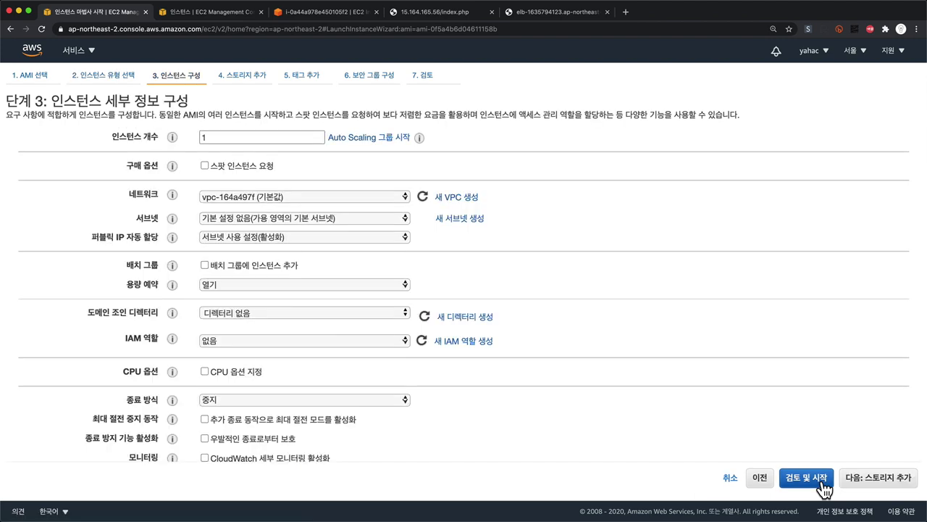
# Step: Keep the default details, storage and tags, add an HTTP rule to the new security group and continue to the review
pyautogui.click(846, 484)
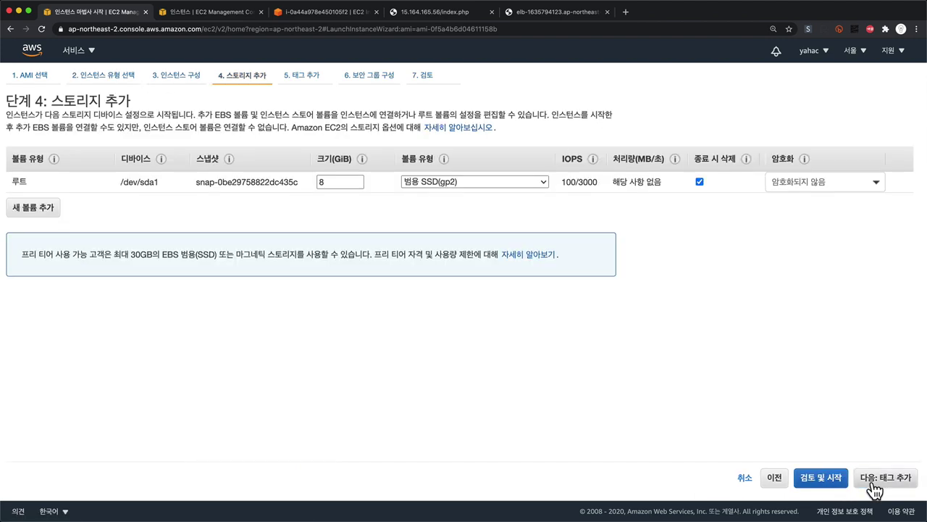
pyautogui.click(875, 491)
pyautogui.click(879, 490)
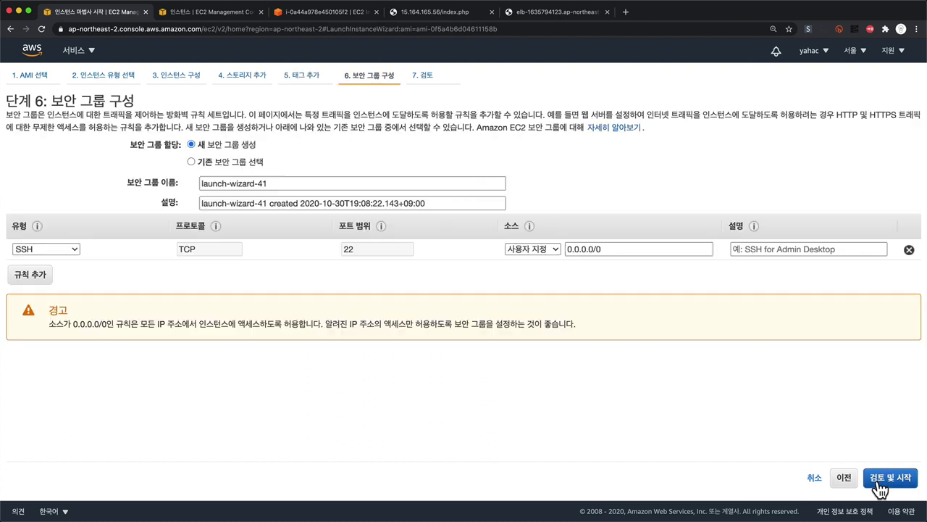
pyautogui.click(43, 276)
pyautogui.click(48, 272)
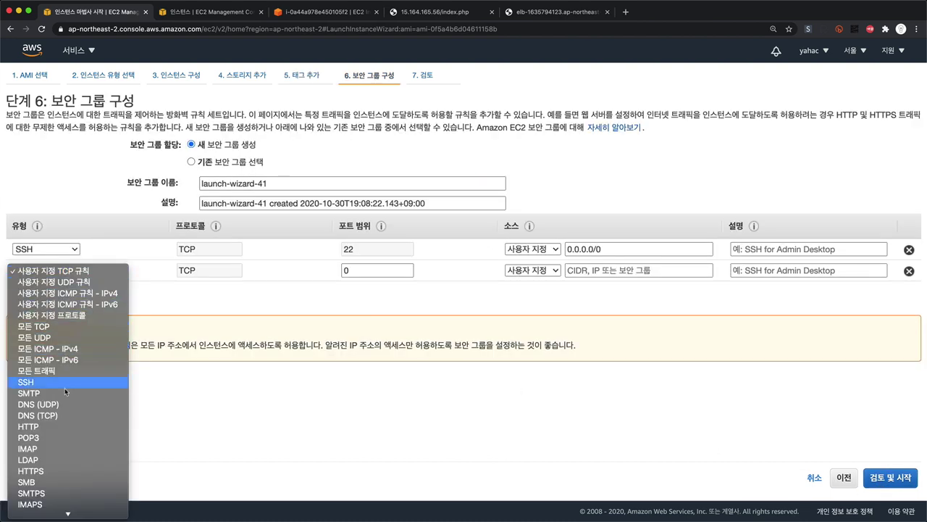
pyautogui.click(64, 425)
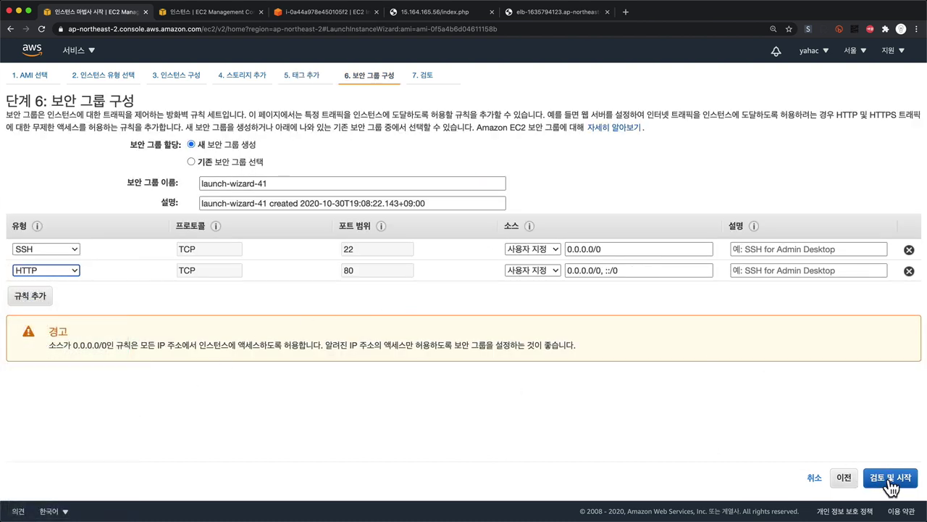
pyautogui.click(891, 480)
# Step: Launch the instance with the existing aws-ec2 key pair, acknowledging access to its private key file, and view the instance list
pyautogui.click(895, 481)
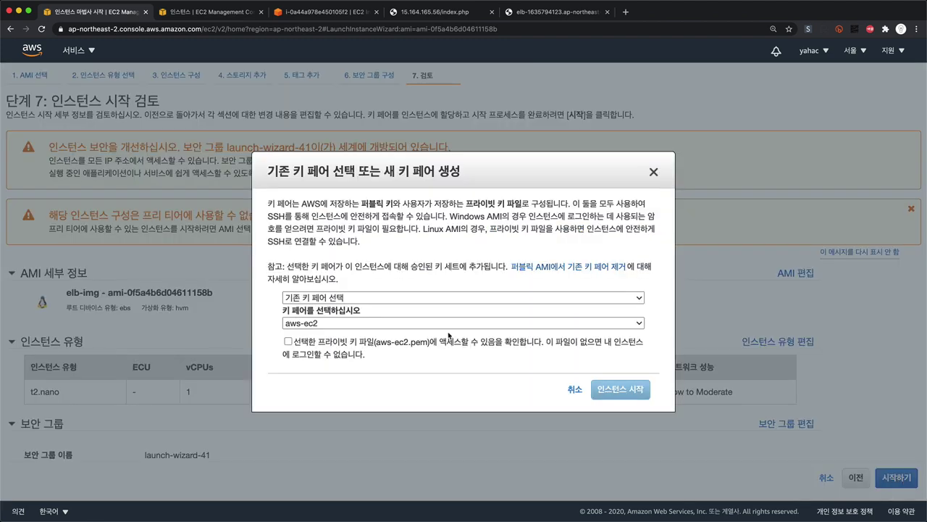
pyautogui.click(288, 340)
pyautogui.click(626, 395)
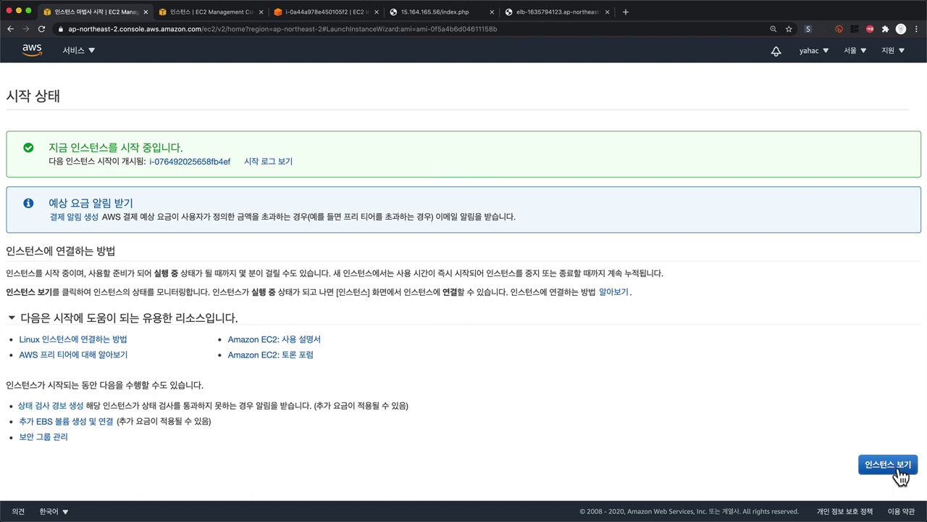
pyautogui.click(898, 470)
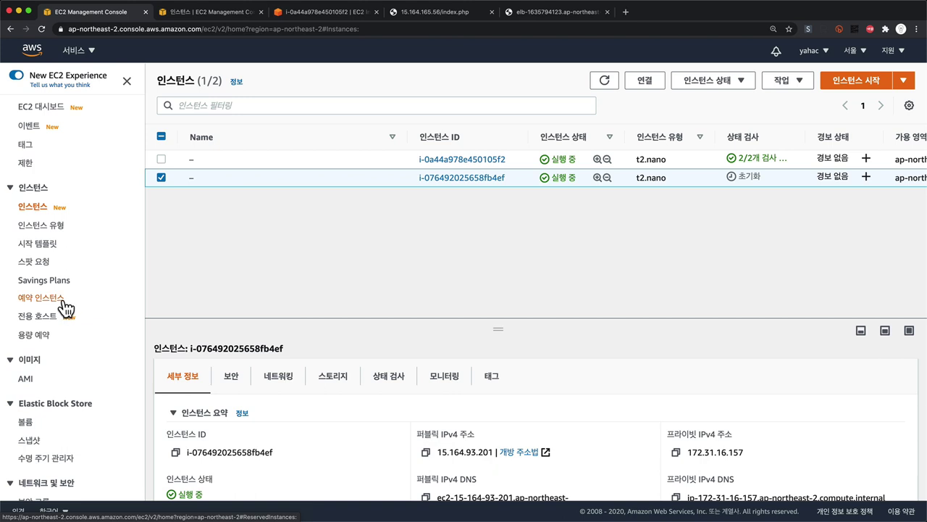
# Step: Open the registered targets of target group TG and start registering another target
pyautogui.scroll(-4, 65, 308)
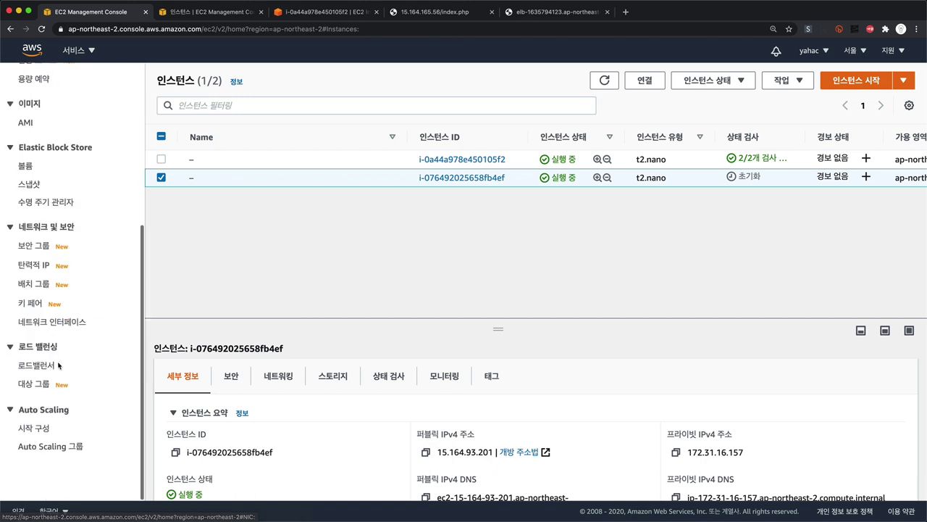
pyautogui.click(38, 368)
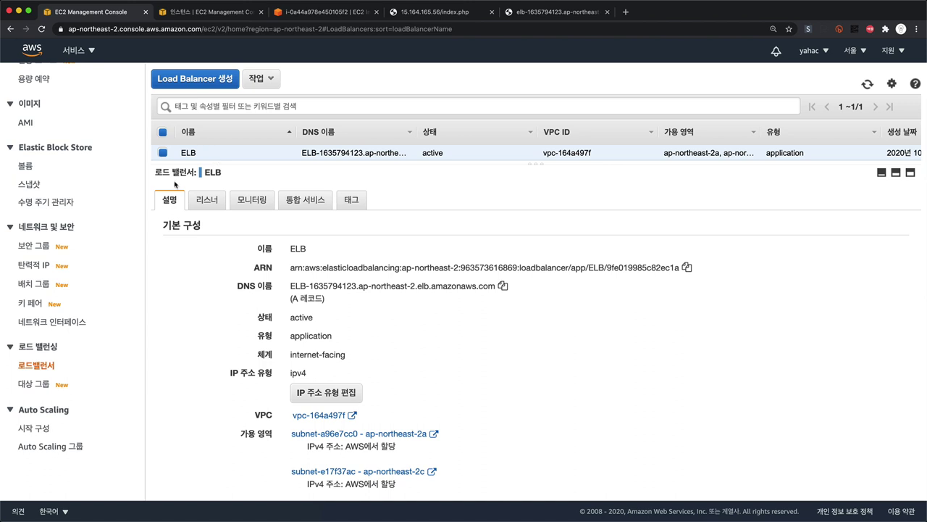
pyautogui.click(36, 386)
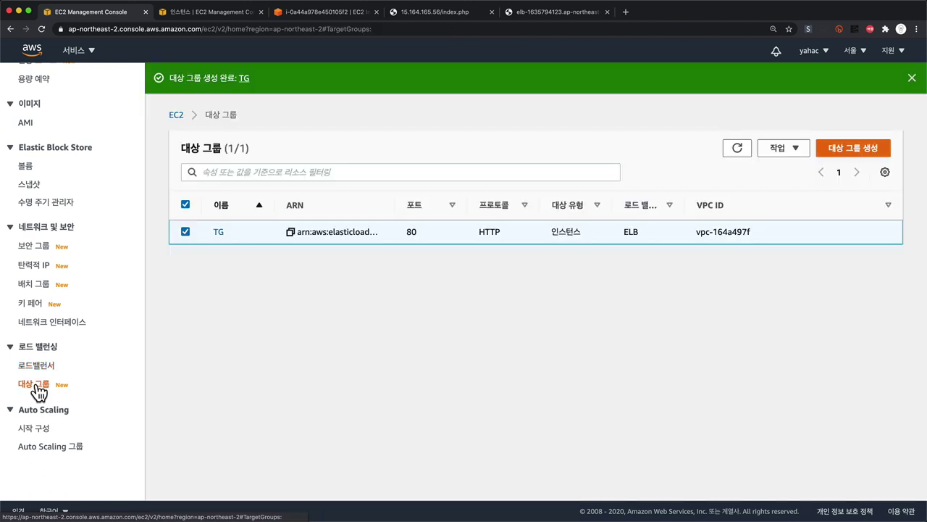
pyautogui.click(218, 232)
pyautogui.click(264, 319)
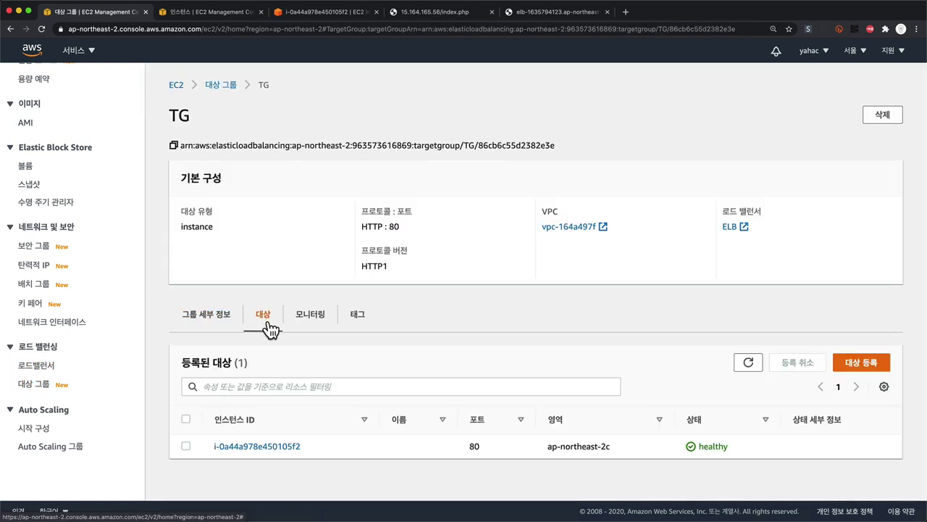
pyautogui.click(861, 362)
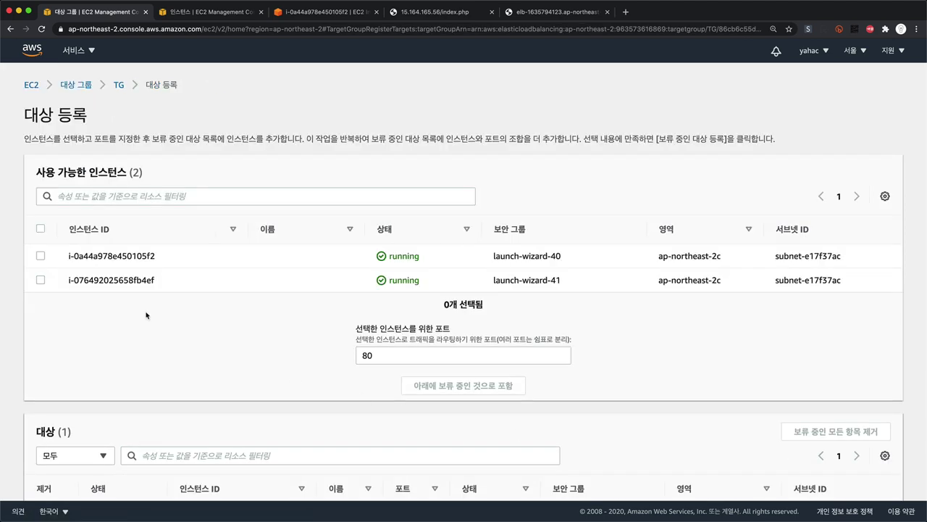
pyautogui.scroll(-2, 148, 312)
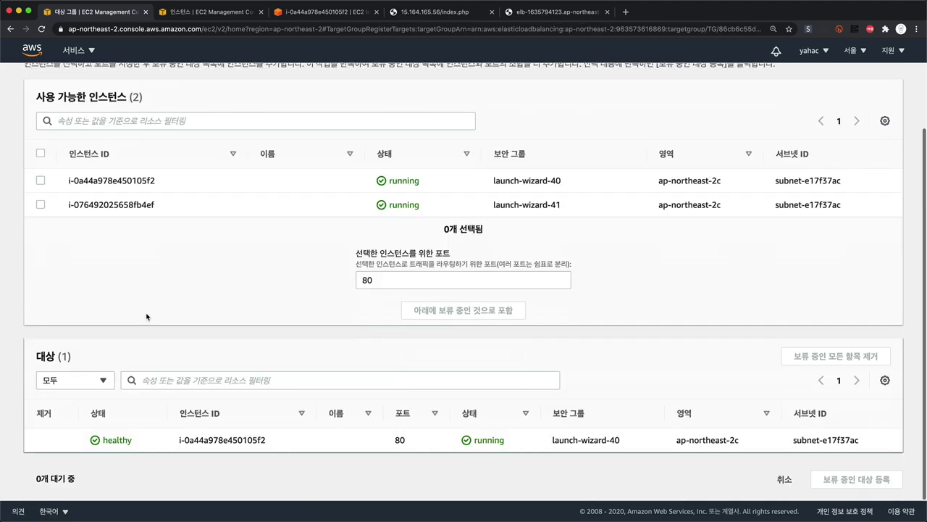
pyautogui.click(40, 205)
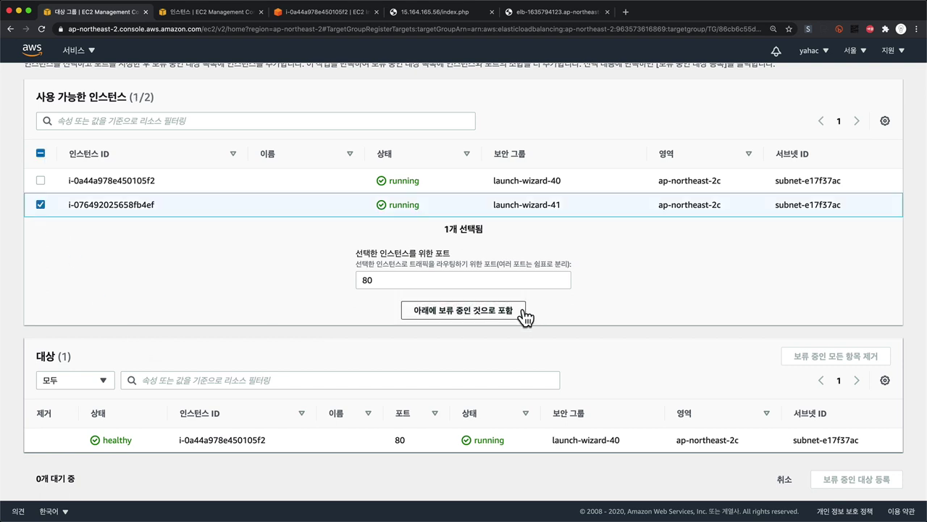
pyautogui.click(465, 311)
pyautogui.scroll(-1, 558, 380)
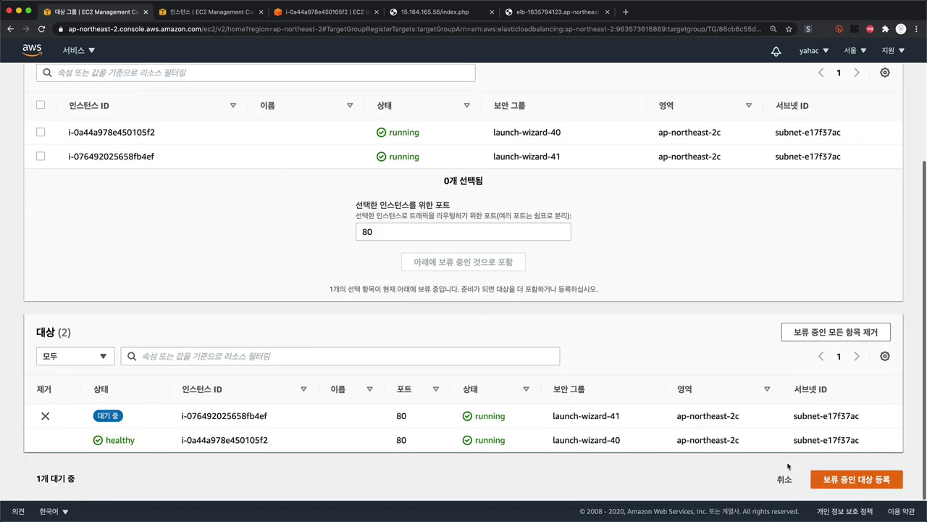
pyautogui.click(838, 484)
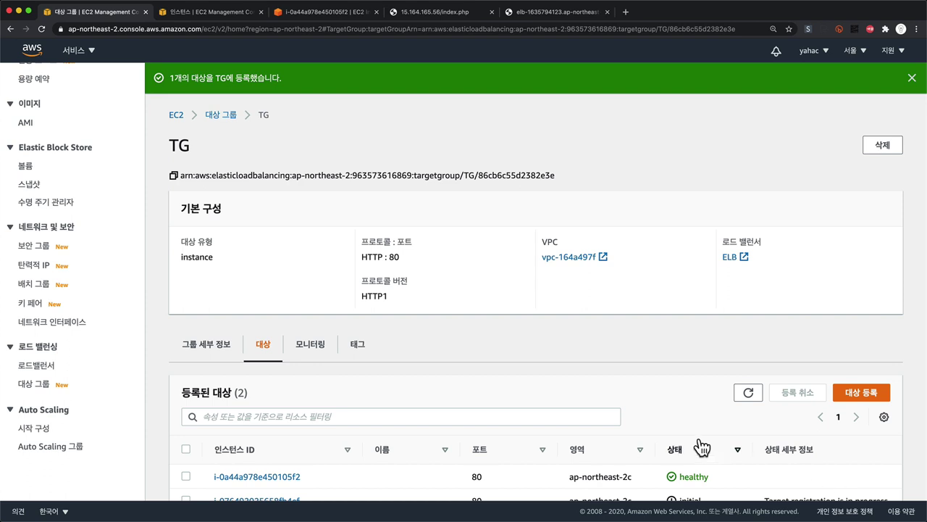
pyautogui.scroll(-1, 704, 445)
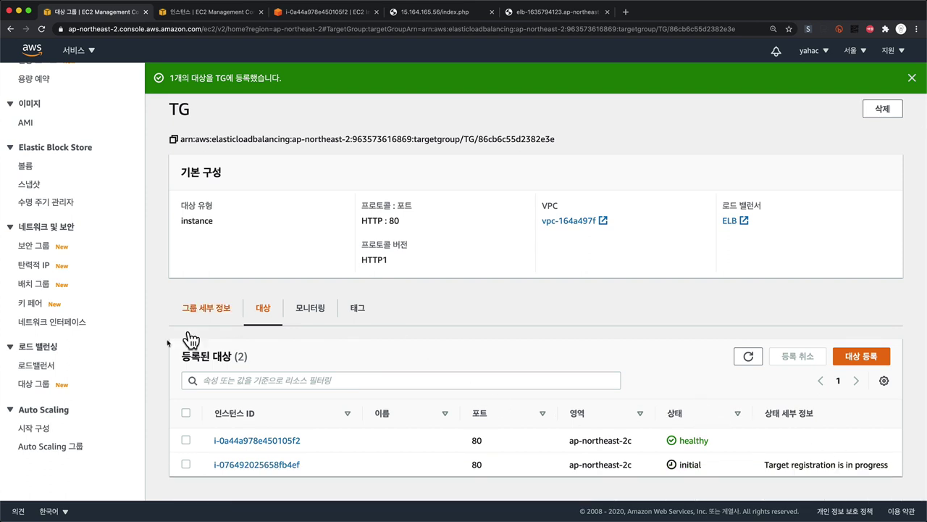
pyautogui.click(48, 368)
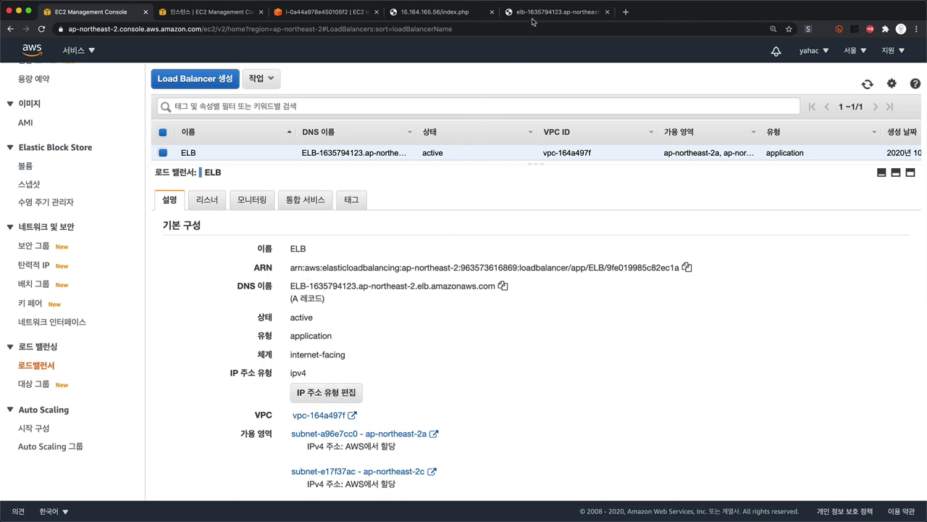
# Step: Copy the DNS name of load balancer ELB and open it on port 81 in a new browser tab at default zoom
pyautogui.click(502, 287)
pyautogui.click(625, 12)
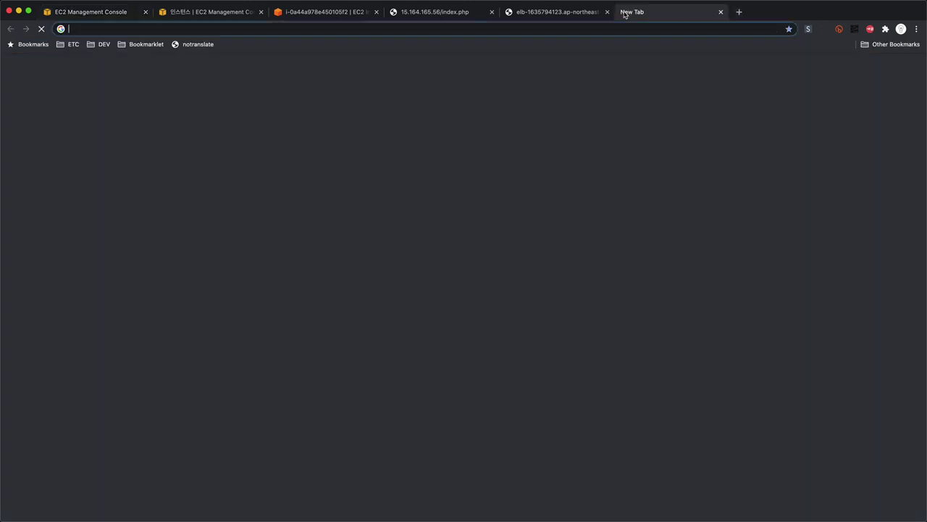
pyautogui.hotkey('ctrl', 'v')
pyautogui.write(':81')
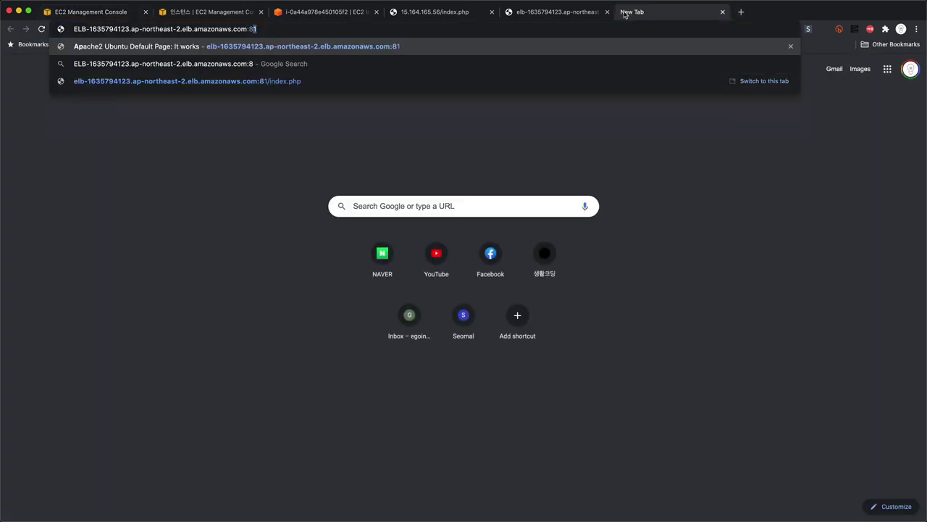
pyautogui.press('Return')
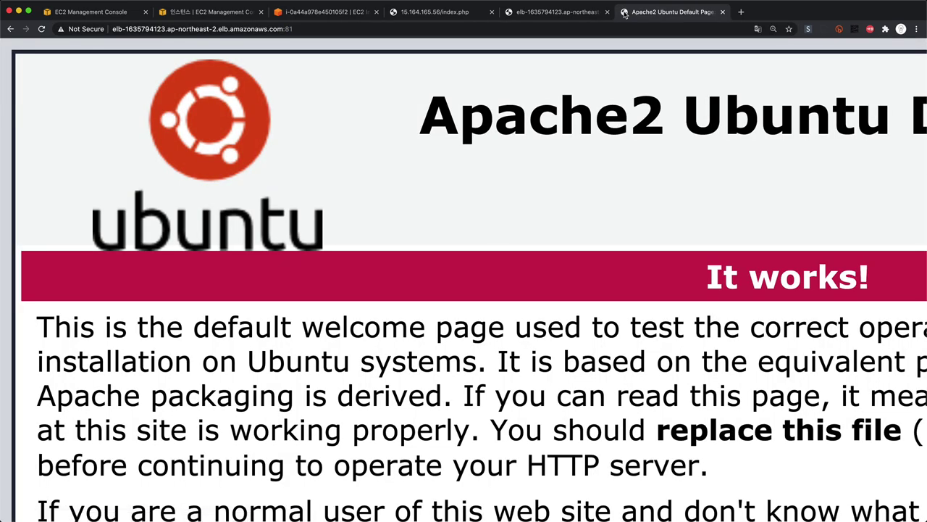
pyautogui.press('super+0')
# Step: Extend the load balancer address on port 81 with /index.php and load that page
pyautogui.press('super+l')
pyautogui.press('Right')
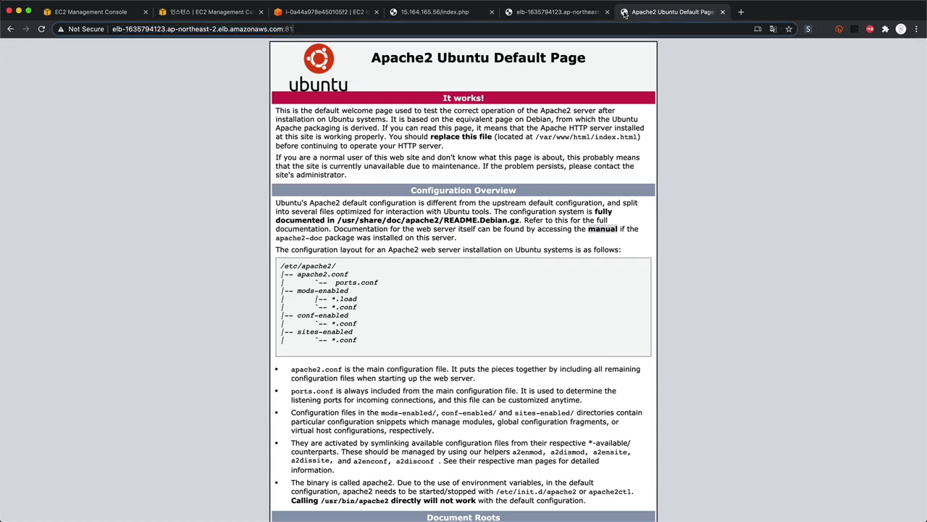
pyautogui.write('/ㅏㅇㄷ')
pyautogui.press('BackSpace')
pyautogui.press('BackSpace')
pyautogui.press('BackSpace')
pyautogui.write('index.php')
pyautogui.press('Return')
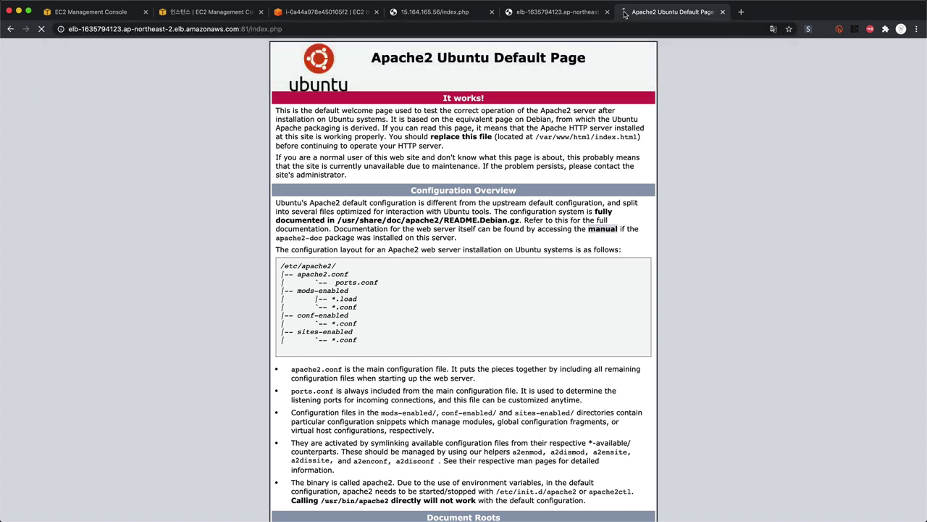
# Step: Enlarge the index.php page to 400% and reload it repeatedly to check which server's IP address answers each request
pyautogui.press('super+equal')
pyautogui.press('super+equal')
pyautogui.press('super+equal')
pyautogui.press('super+equal')
pyautogui.press('super+equal')
pyautogui.press('super+equal')
pyautogui.press('super+equal')
pyautogui.press('super+equal')
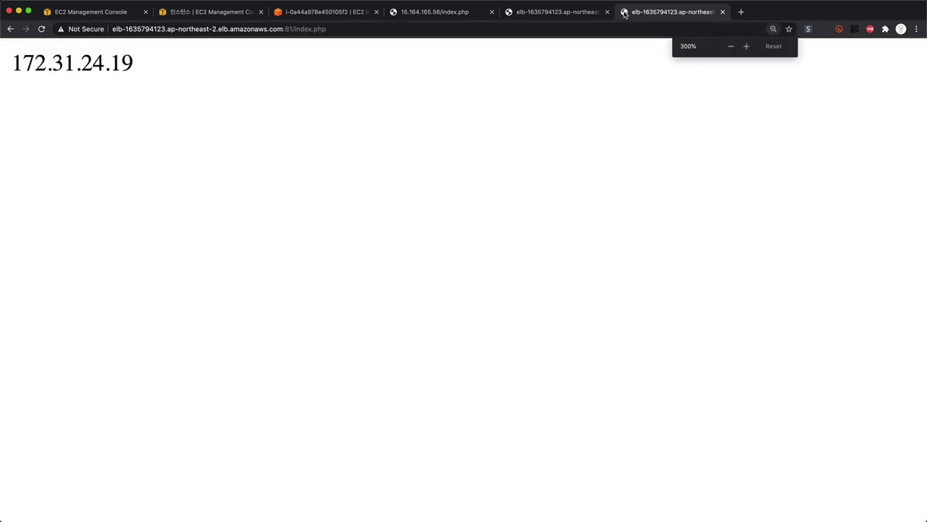
pyautogui.press('super+r')
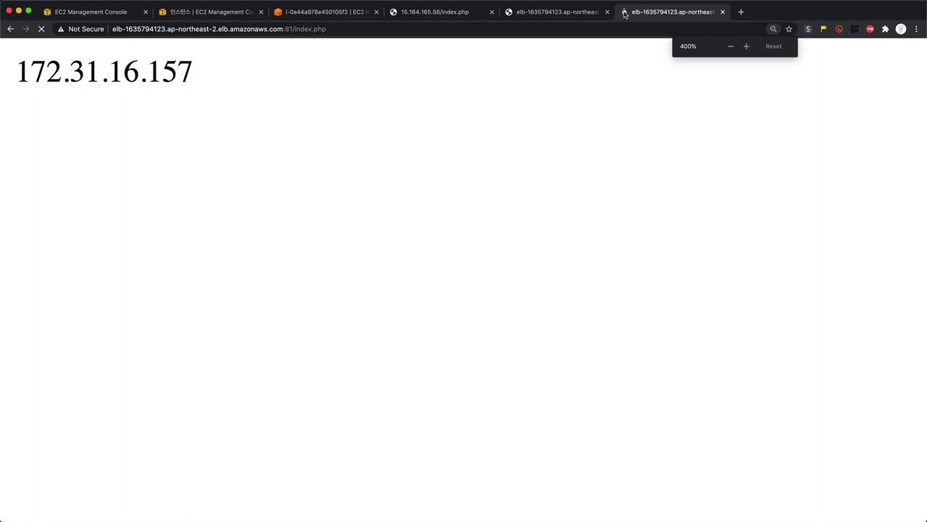
pyautogui.press('super+r')
pyautogui.press('super+r')
pyautogui.press('super+r')
pyautogui.press('super+r')
pyautogui.press('super+r')
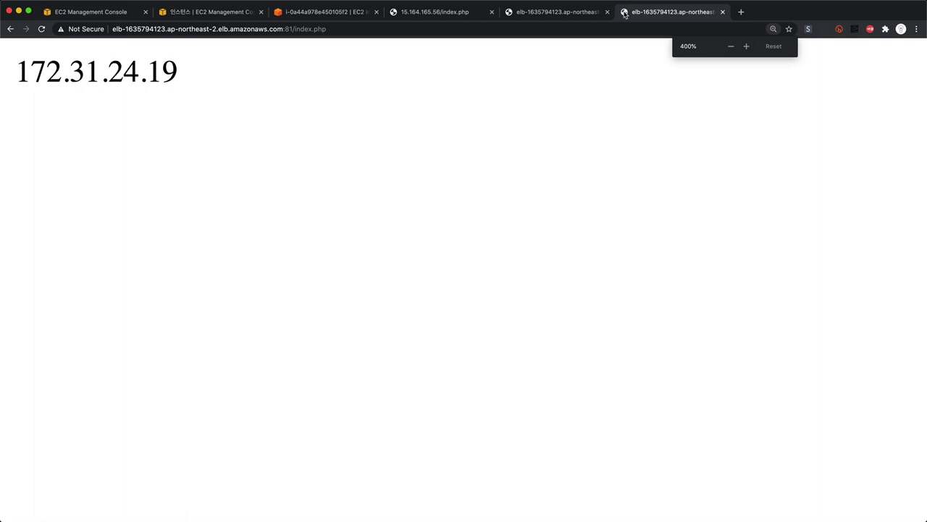
pyautogui.press('super+r')
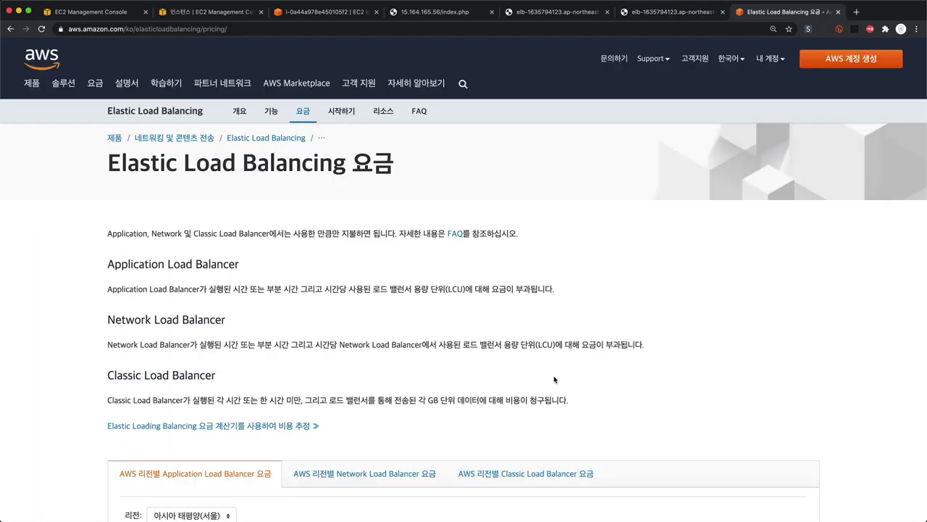
# Step: Examine the Application Load Balancer hourly and LCU prices for the Asia Pacific (Seoul) region on the Elastic Load Balancing pricing page
pyautogui.scroll(-5, 554, 379)
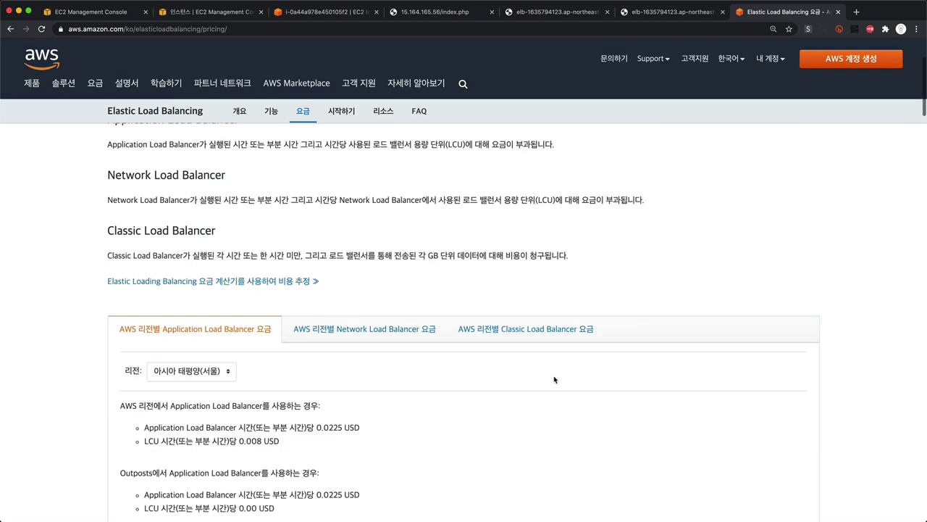
pyautogui.click(217, 339)
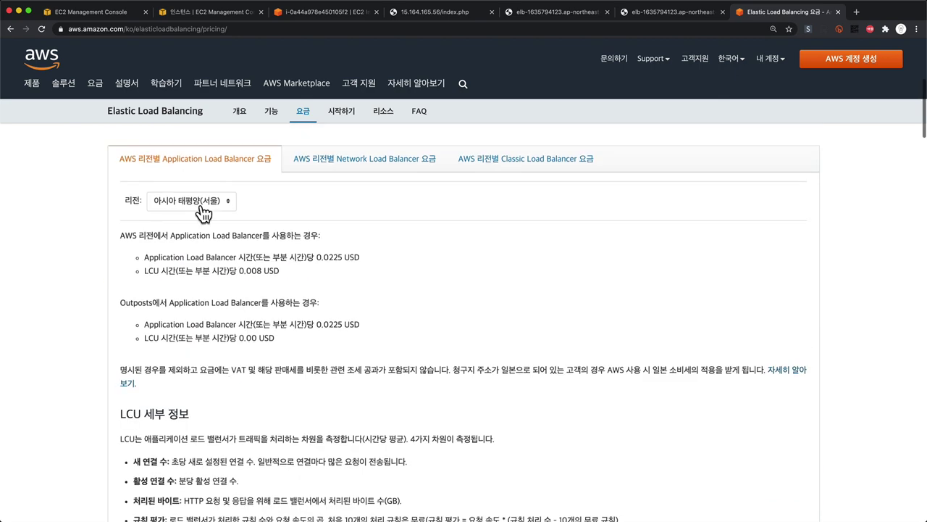
pyautogui.click(204, 215)
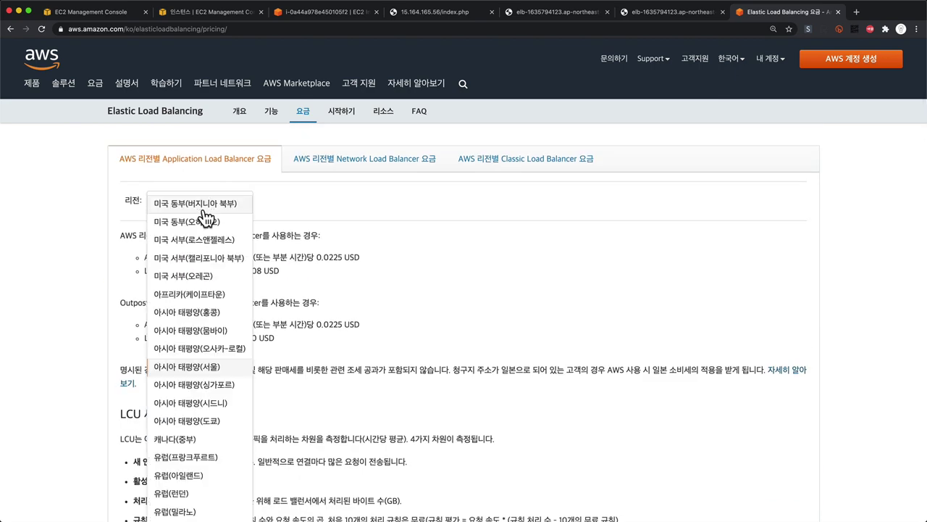
pyautogui.click(368, 287)
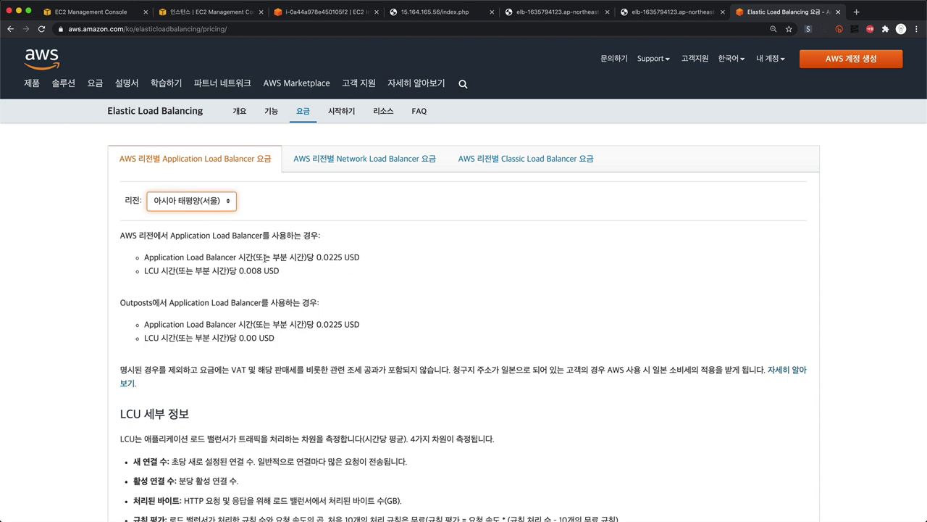
pyautogui.doubleClick(178, 259)
pyautogui.click(188, 260)
pyautogui.doubleClick(194, 259)
pyautogui.click(210, 261)
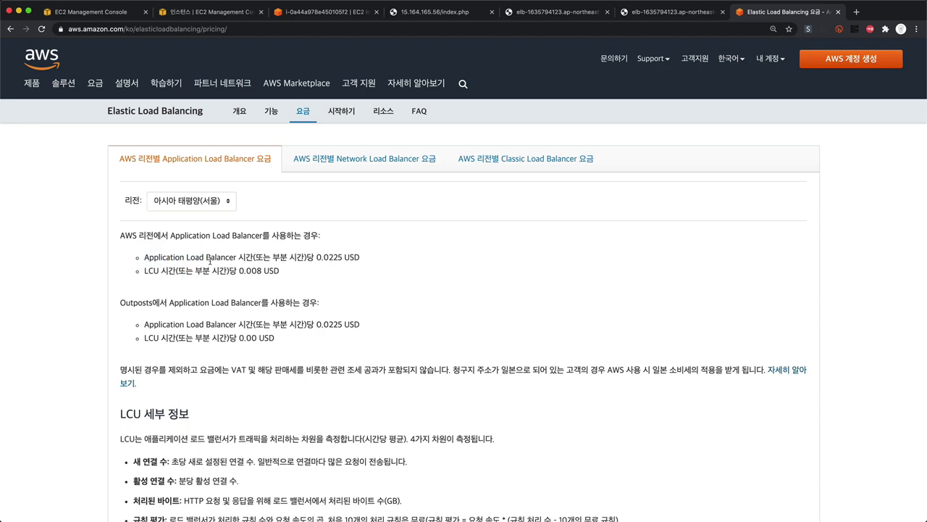
pyautogui.scroll(5, 241, 267)
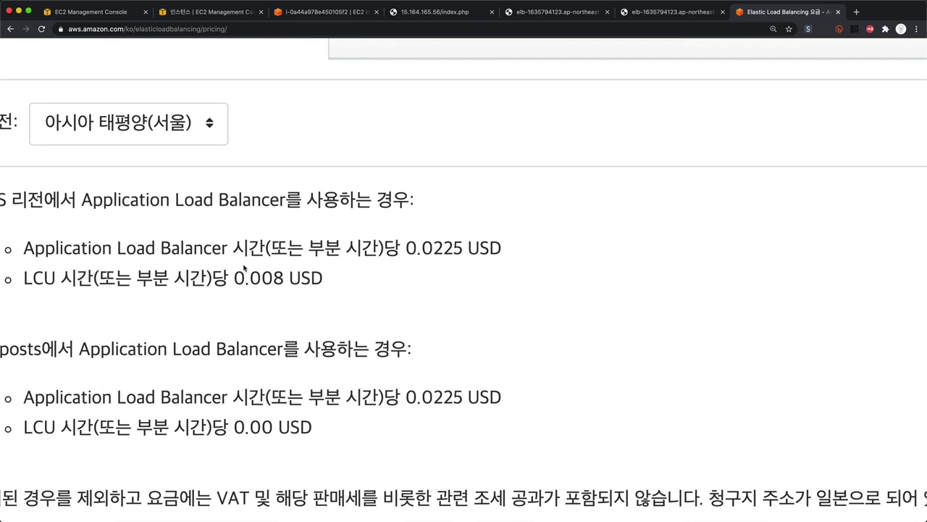
pyautogui.hscroll(-3, 236, 267)
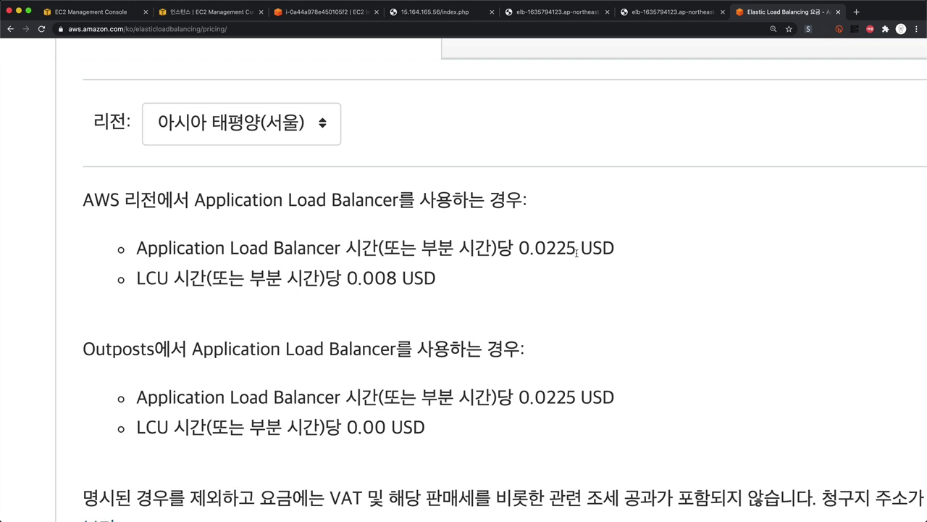
pyautogui.press('super+minus')
pyautogui.press('super+minus')
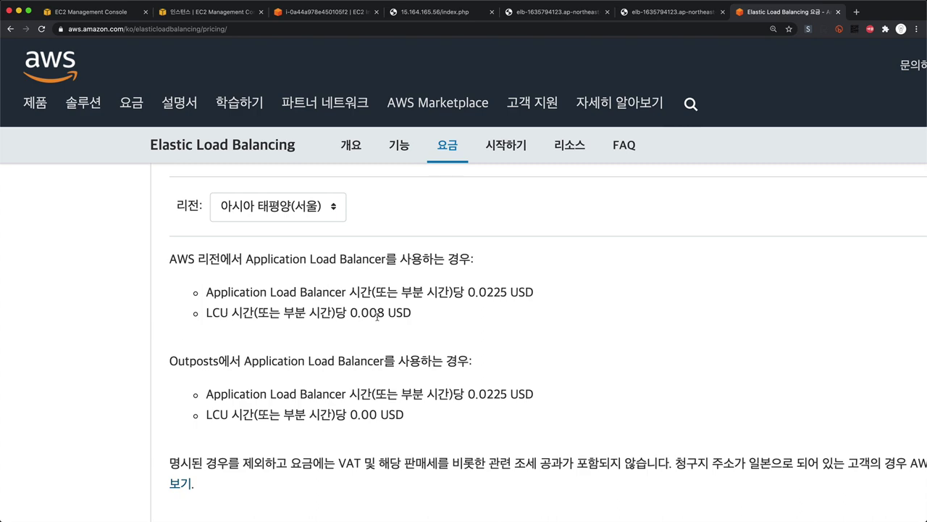
# Step: Read the LCU details, comparing them with the Application Load Balancer hourly rate, and review the monthly cost in pricing example 1
pyautogui.scroll(-5, 377, 317)
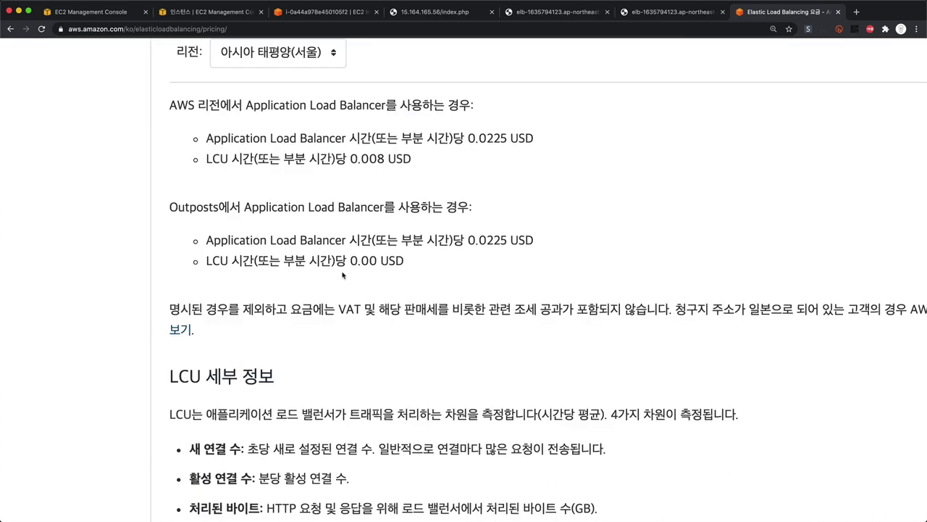
pyautogui.scroll(-5, 247, 344)
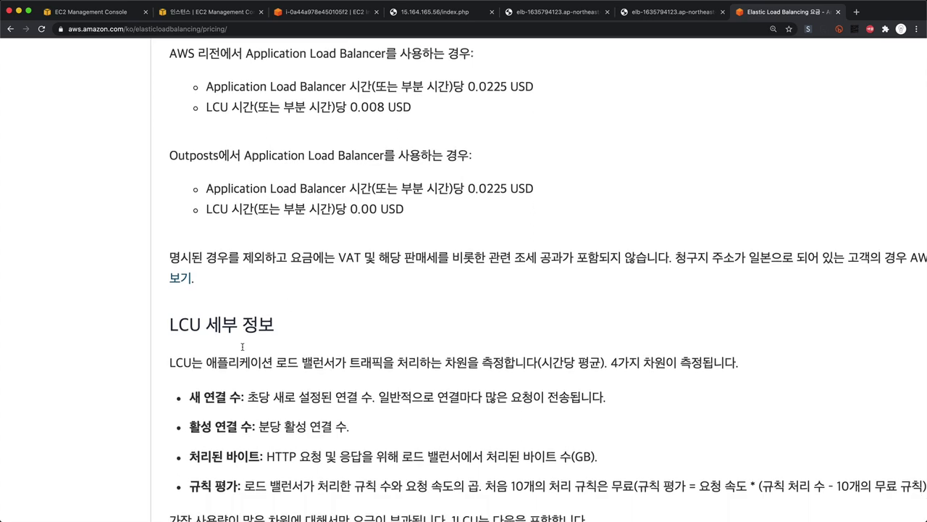
pyautogui.scroll(1, 238, 261)
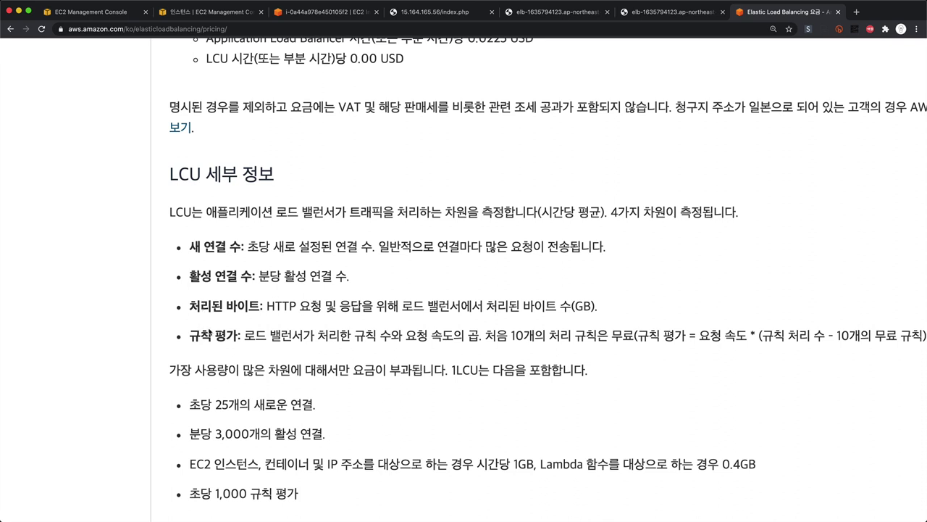
pyautogui.scroll(-1, 246, 355)
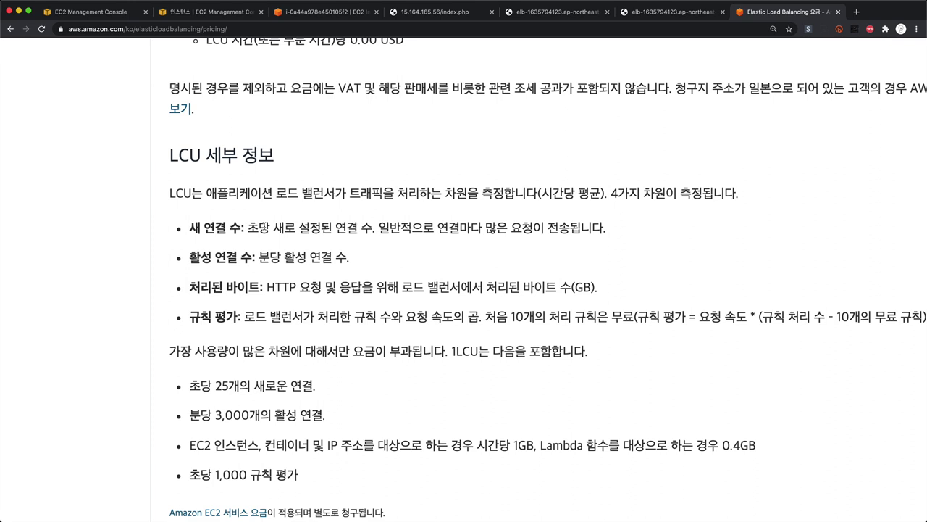
pyautogui.scroll(5, 232, 270)
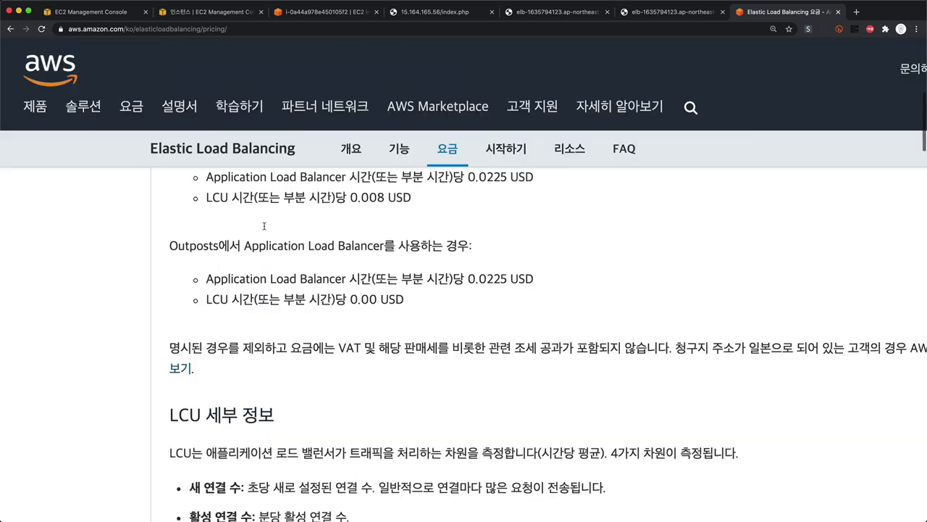
pyautogui.scroll(1, 232, 271)
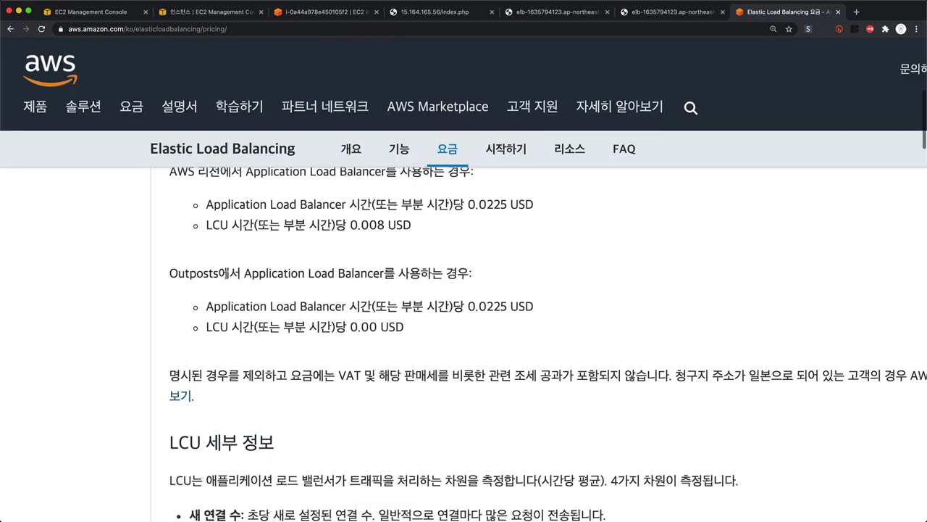
pyautogui.moveTo(208, 206); pyautogui.dragTo(541, 210)
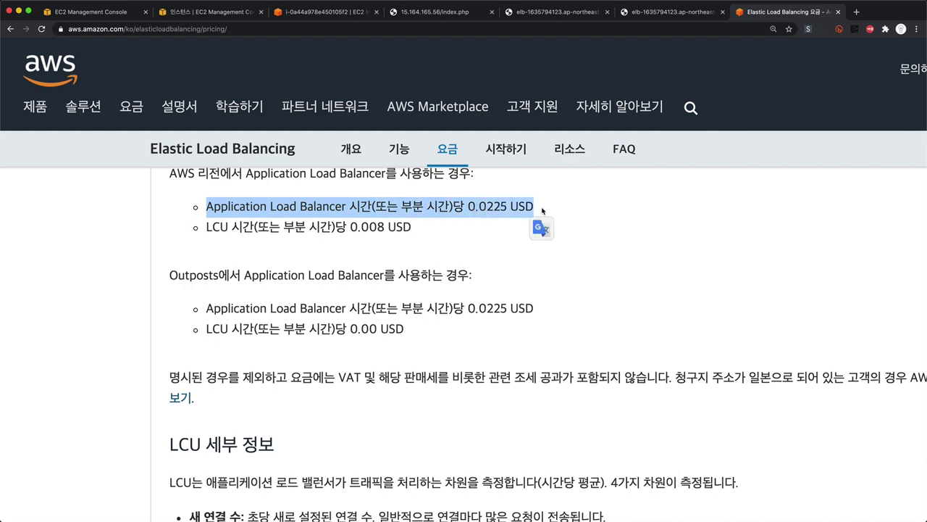
pyautogui.scroll(-10, 542, 211)
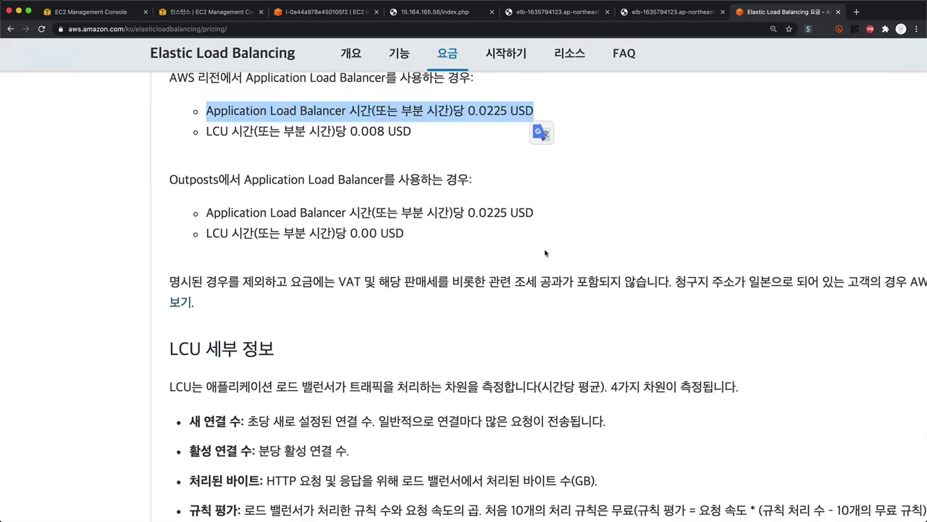
pyautogui.scroll(5, 545, 252)
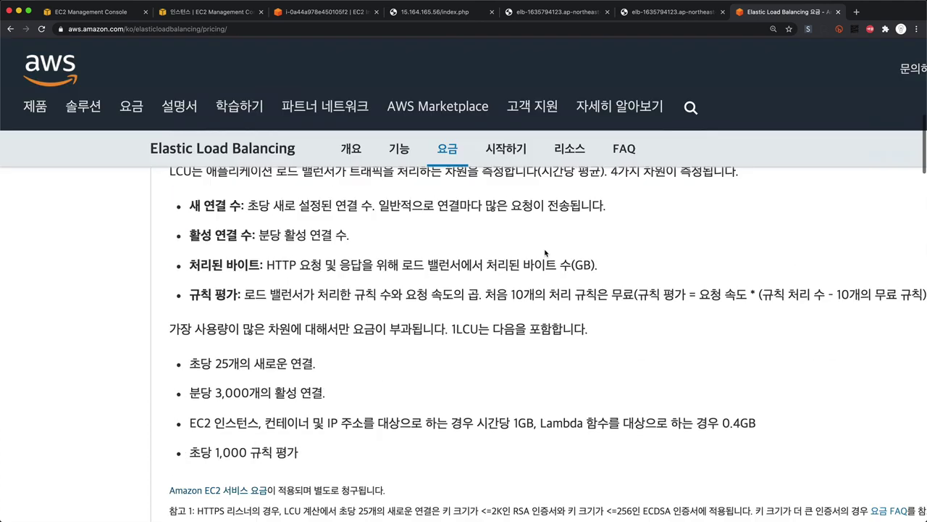
pyautogui.scroll(-10, 507, 383)
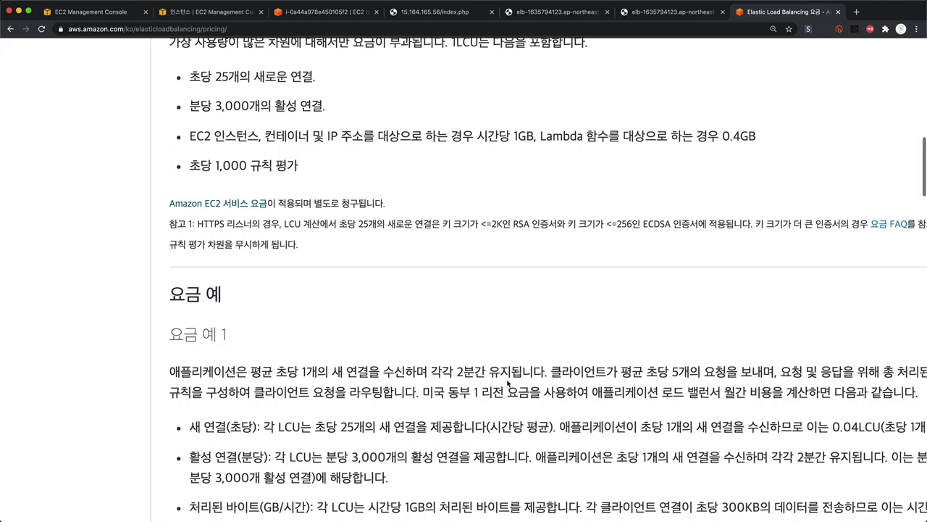
pyautogui.scroll(3, 476, 375)
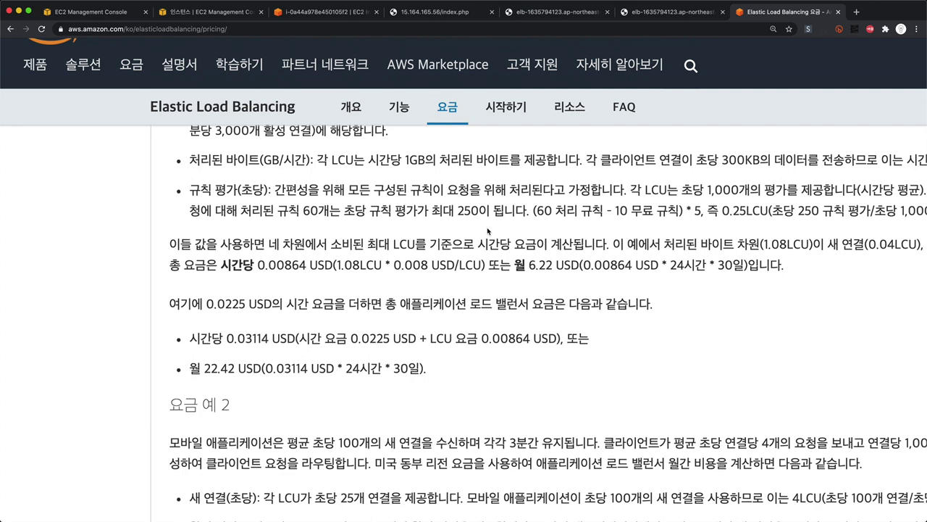
# Step: Switch back to the EC2 instances console and open the Auto Scaling groups page
pyautogui.click(199, 21)
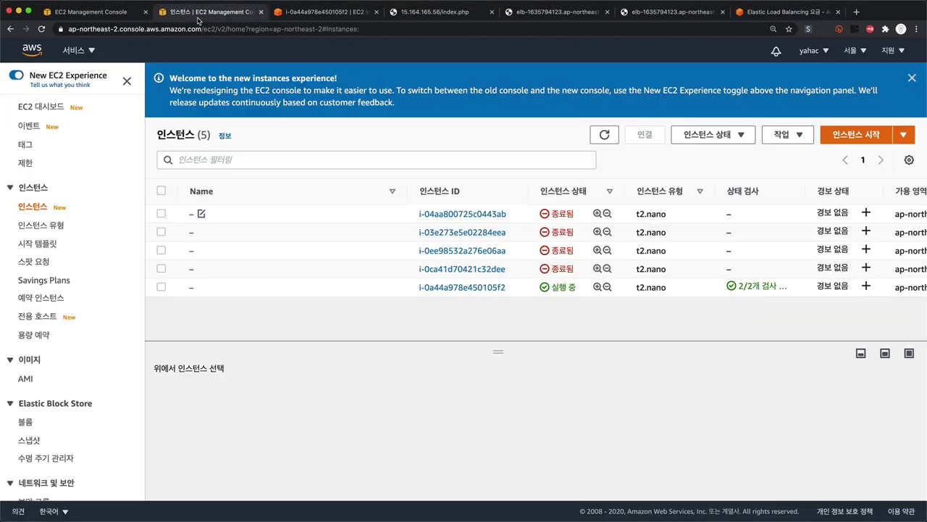
pyautogui.scroll(-4, 33, 302)
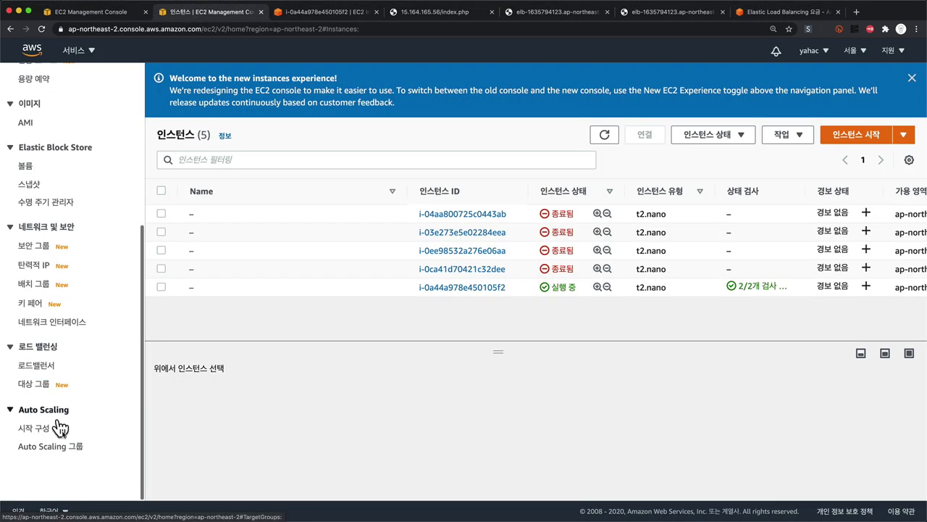
pyautogui.click(62, 447)
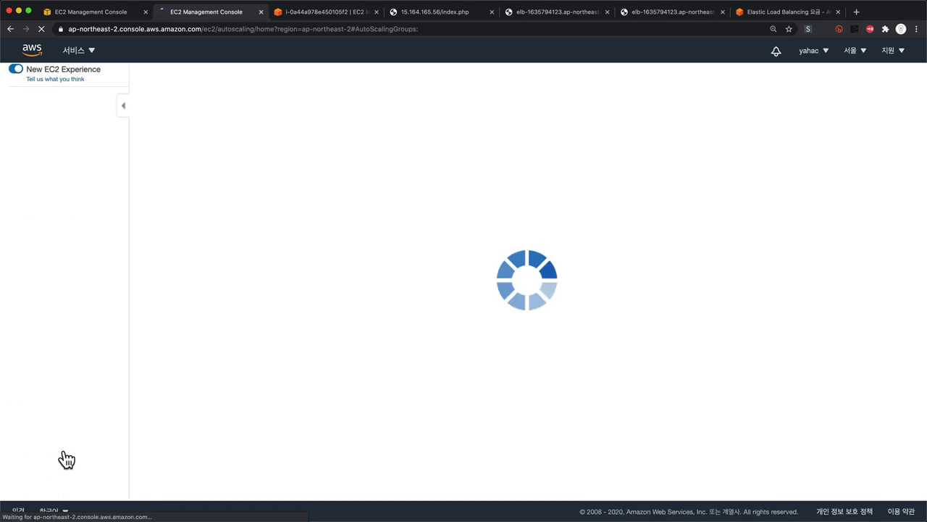